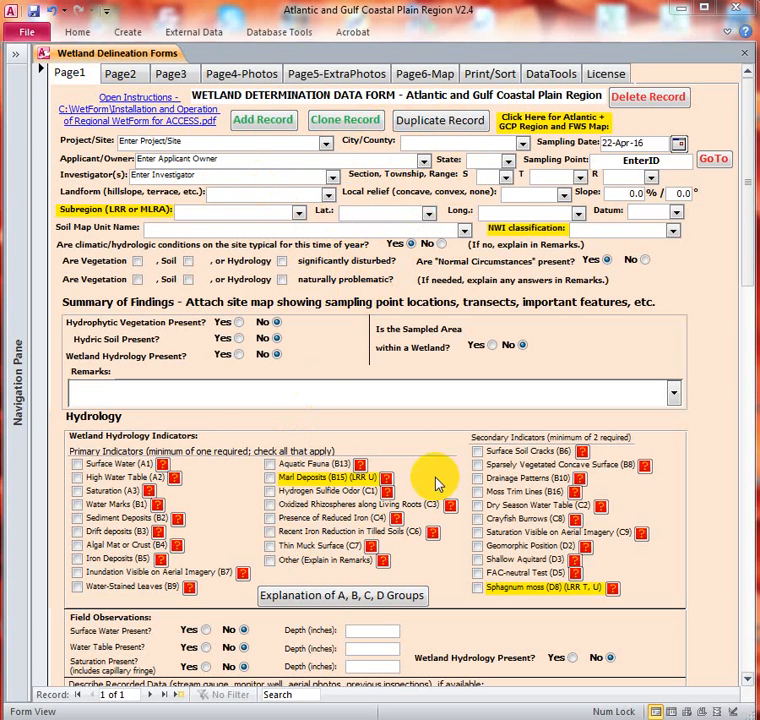
Look through the form's vegetation, soil, photo, extra photo, map and print/sort pages.
{"action": "left_click", "coordinate": [125, 75]}
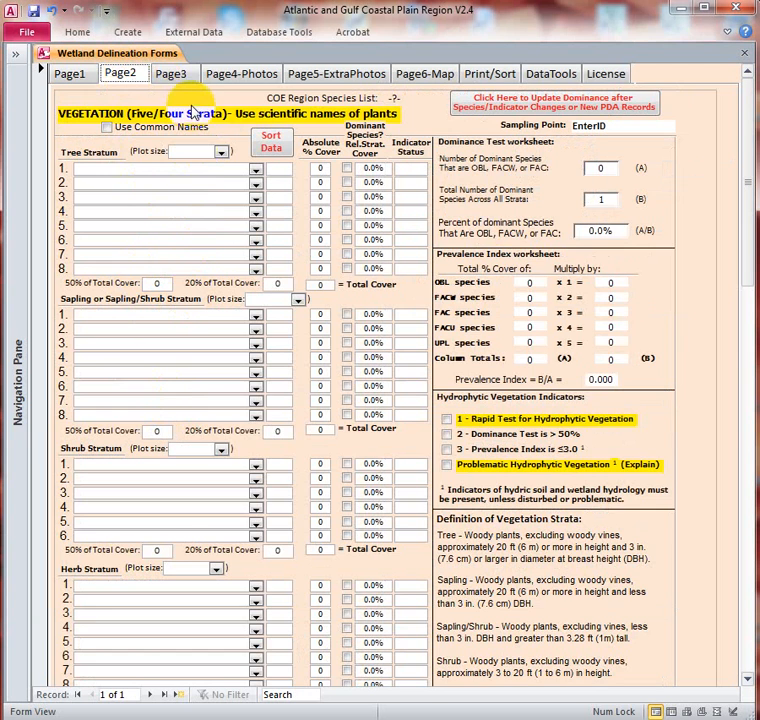
{"action": "left_click", "coordinate": [172, 76]}
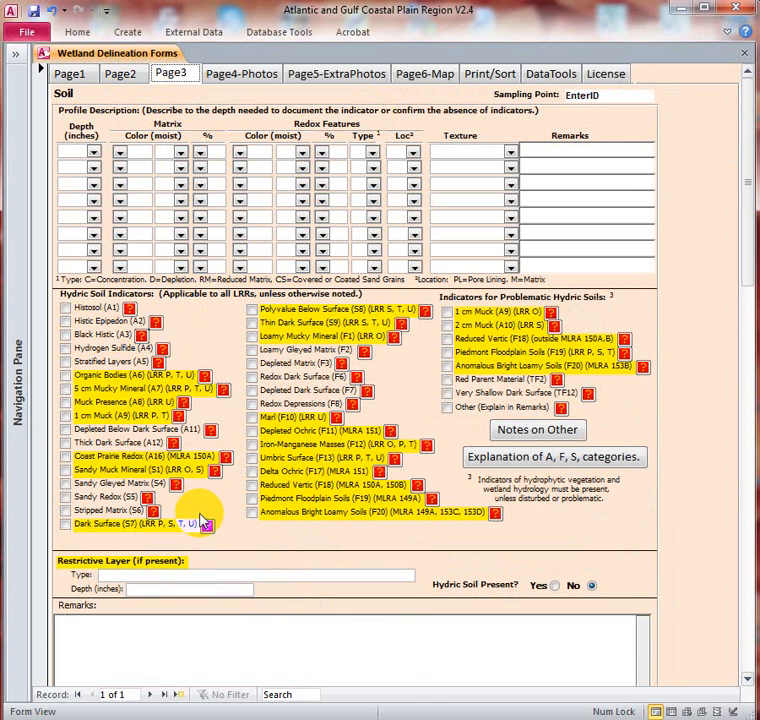
{"action": "left_click", "coordinate": [252, 76]}
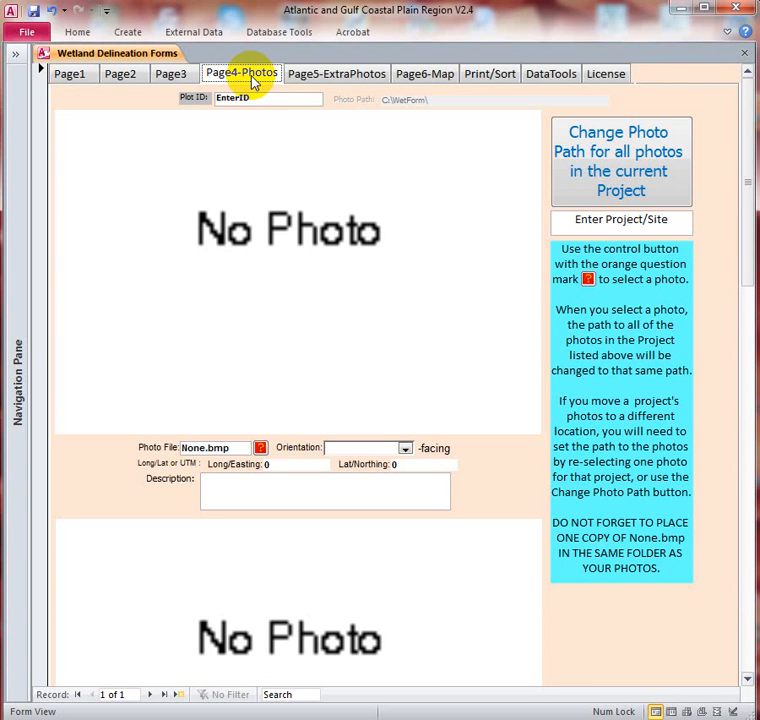
{"action": "left_click", "coordinate": [349, 76]}
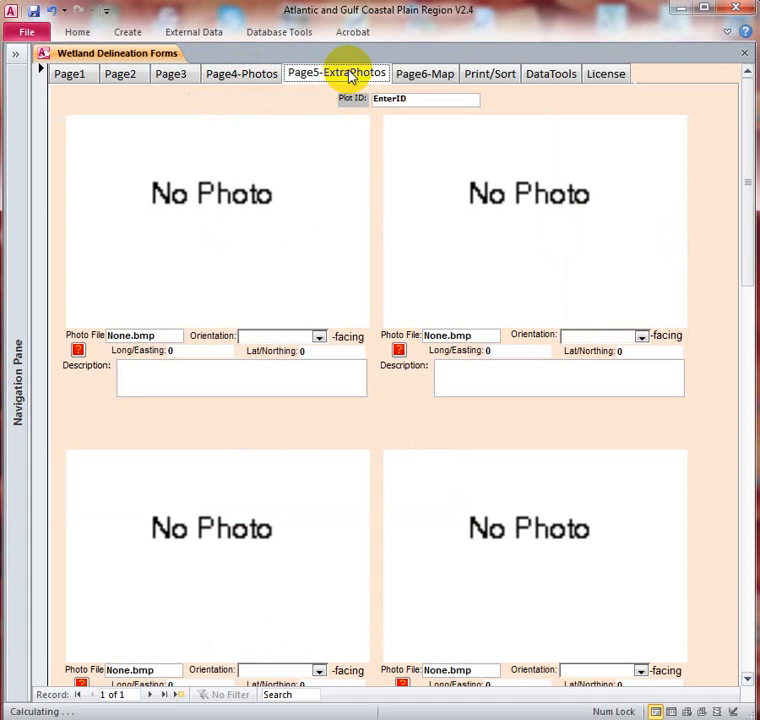
{"action": "left_click", "coordinate": [430, 78]}
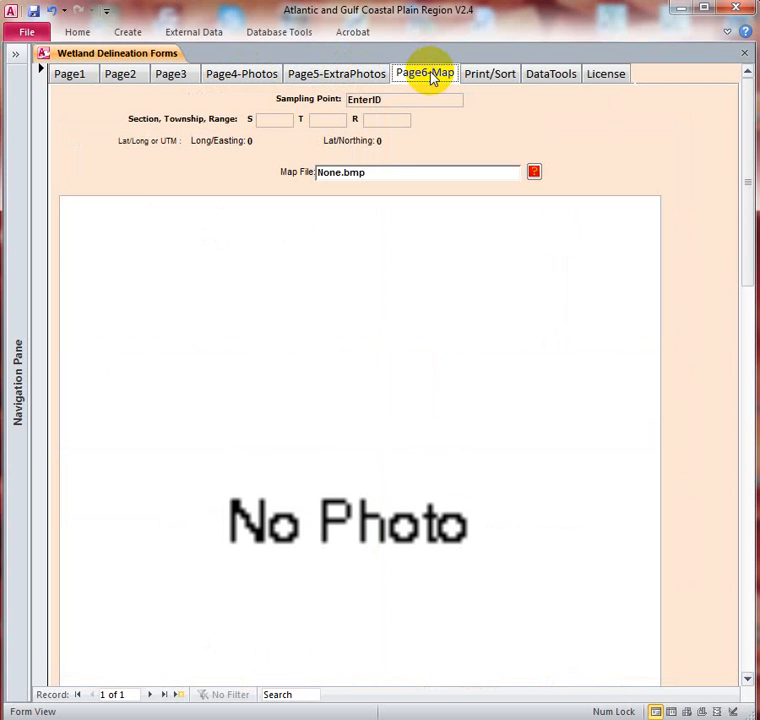
{"action": "left_click", "coordinate": [492, 77]}
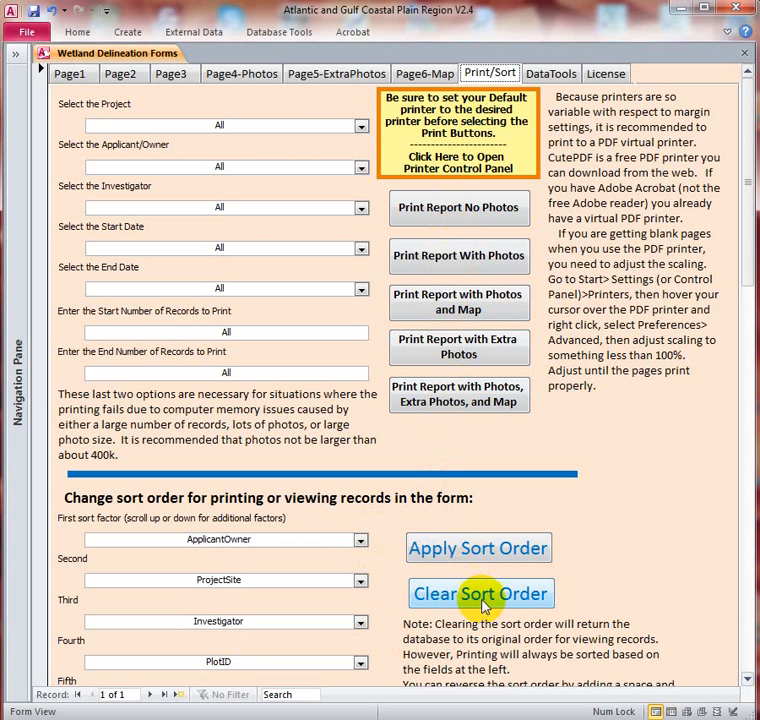
Examine the data tools for lookup files, desktop and PDA/Android exchange, species export and record deletion, plus the license agreement.
{"action": "left_click", "coordinate": [566, 72]}
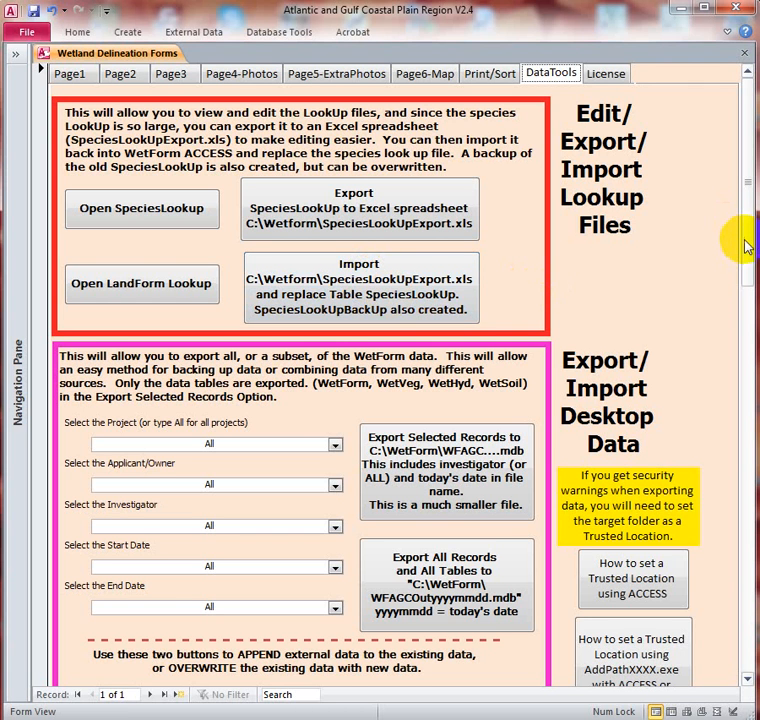
{"action": "left_click_drag", "start_coordinate": [752, 247], "coordinate": [746, 320]}
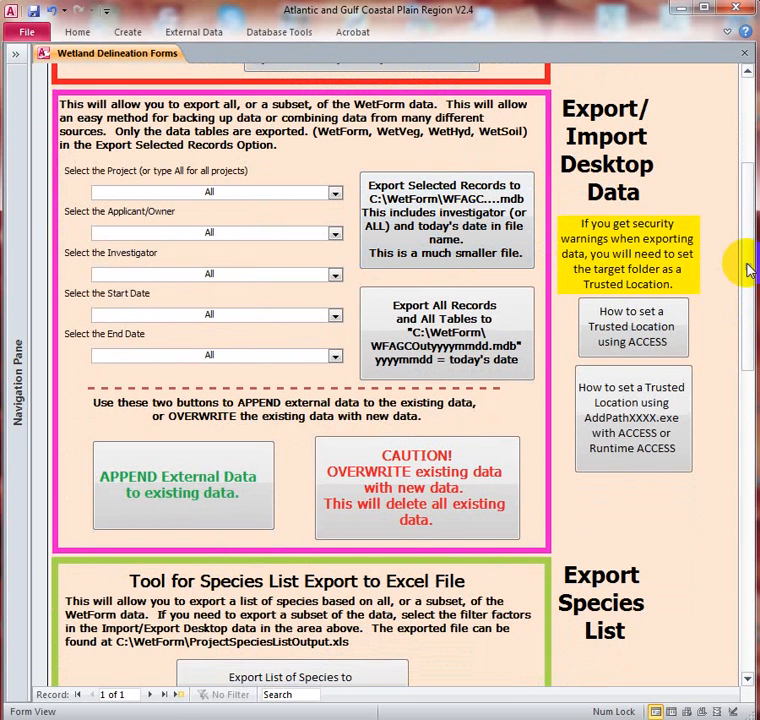
{"action": "left_click_drag", "start_coordinate": [748, 263], "coordinate": [746, 399]}
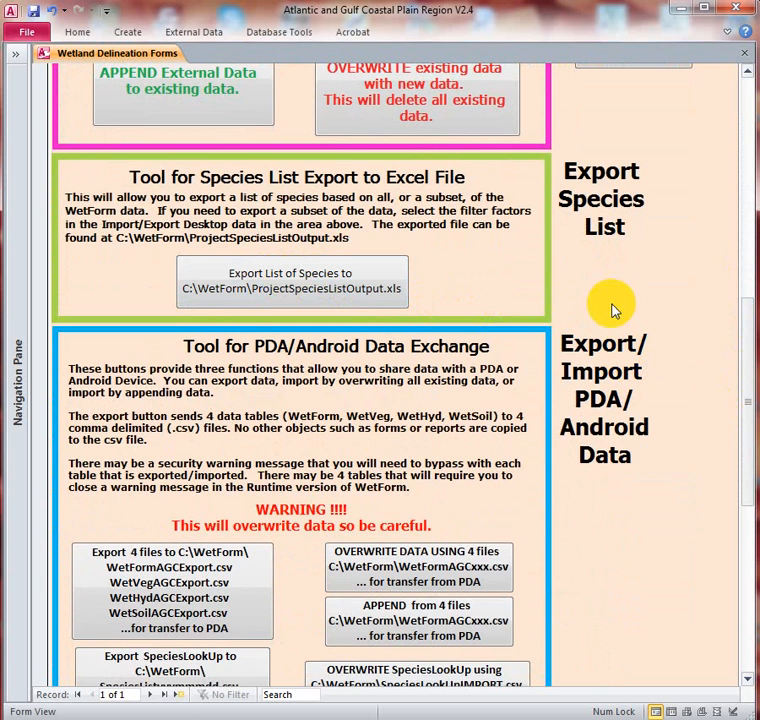
{"action": "left_click_drag", "start_coordinate": [741, 377], "coordinate": [748, 455]}
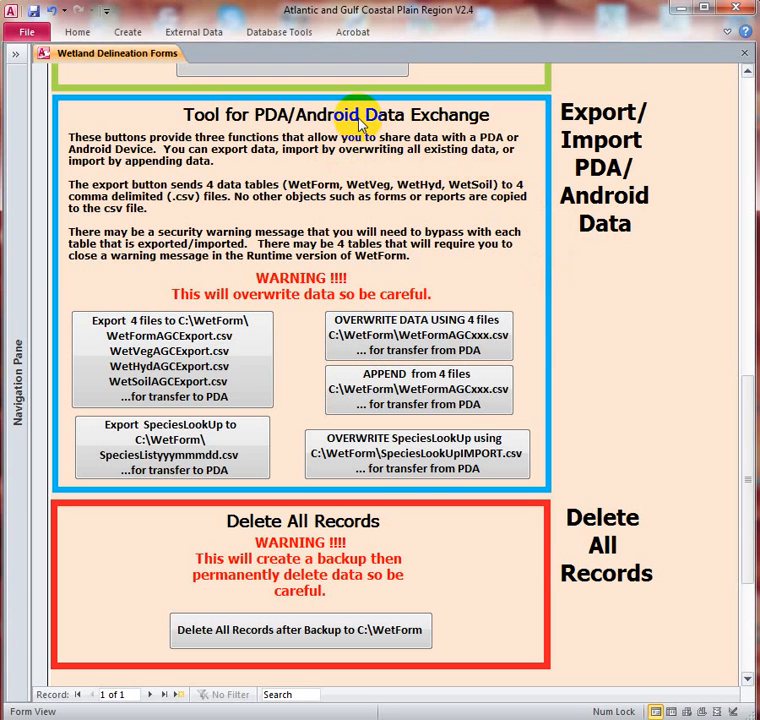
{"action": "left_click", "coordinate": [746, 300]}
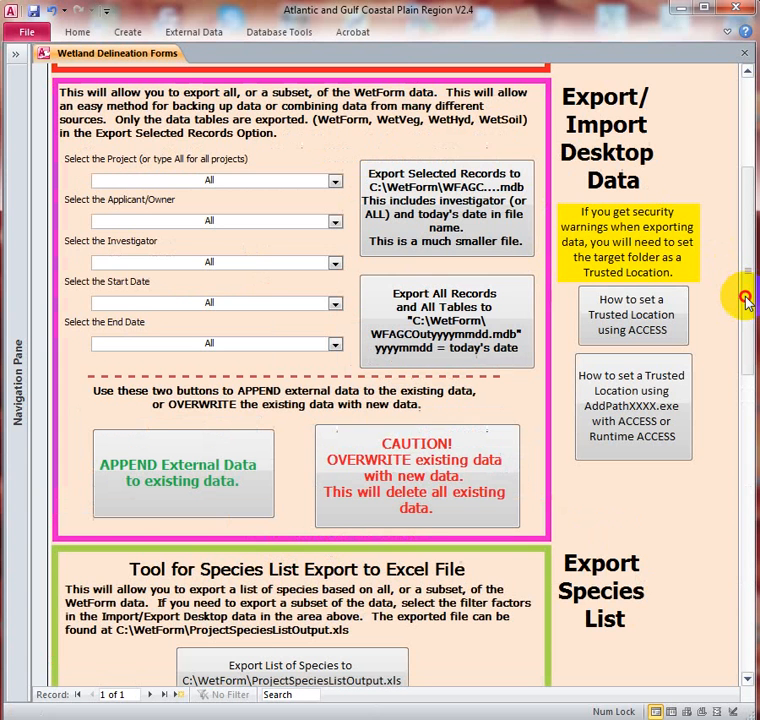
{"action": "left_click_drag", "start_coordinate": [748, 311], "coordinate": [746, 602]}
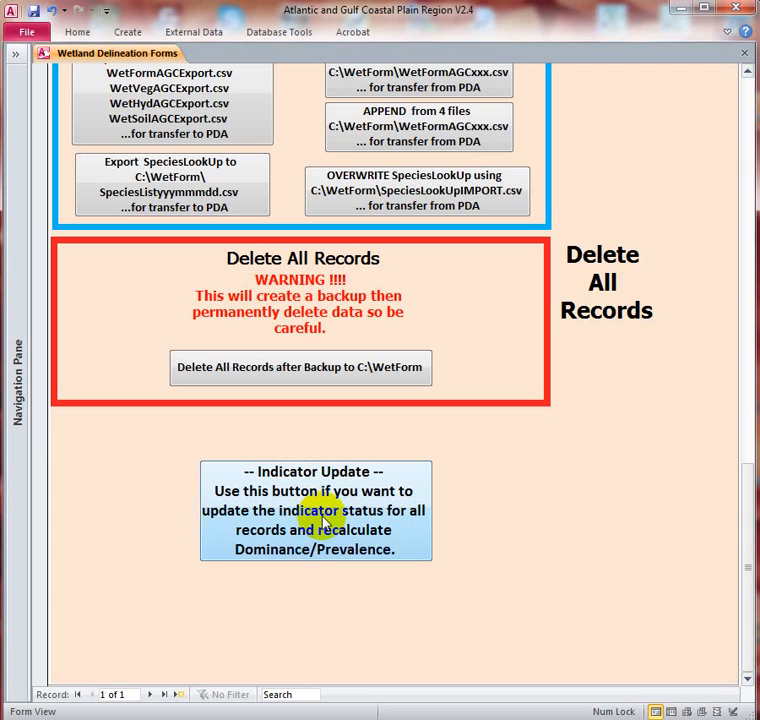
{"action": "left_click", "coordinate": [745, 525]}
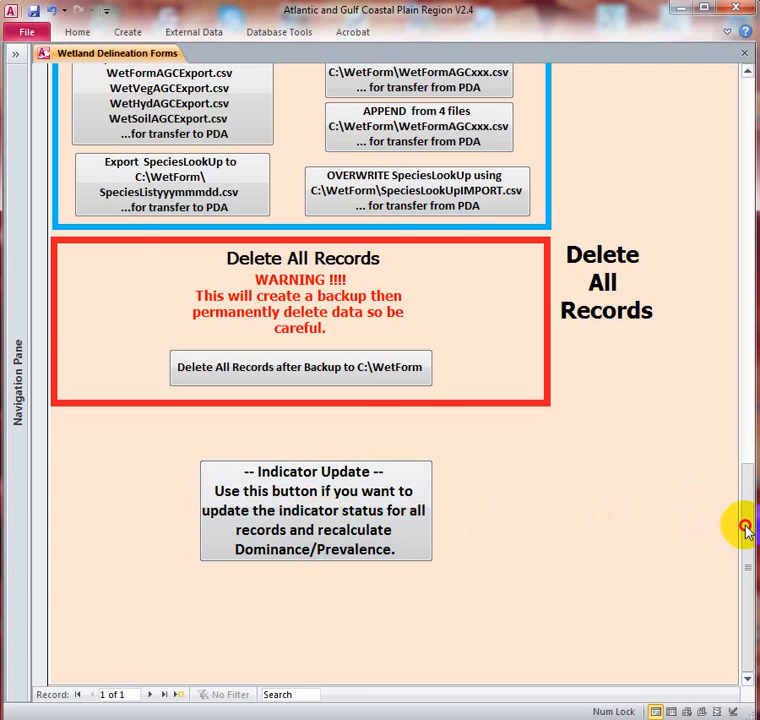
{"action": "left_click_drag", "start_coordinate": [745, 525], "coordinate": [727, 91]}
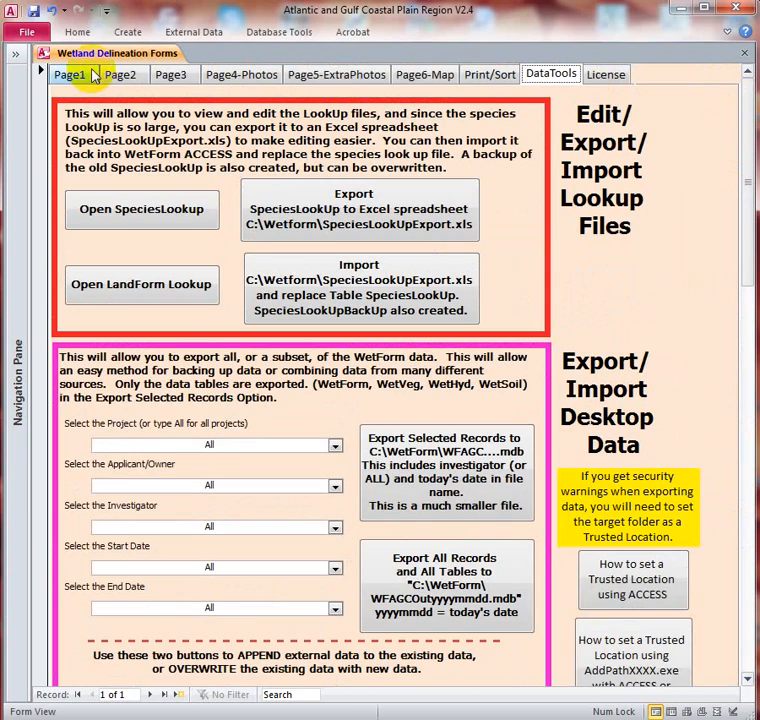
{"action": "left_click", "coordinate": [612, 74]}
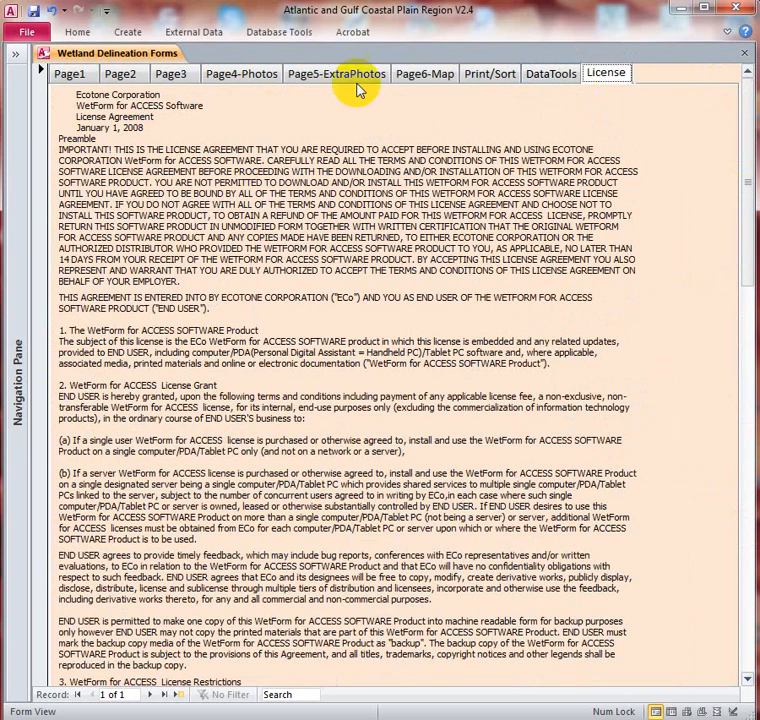
{"action": "left_click", "coordinate": [78, 75]}
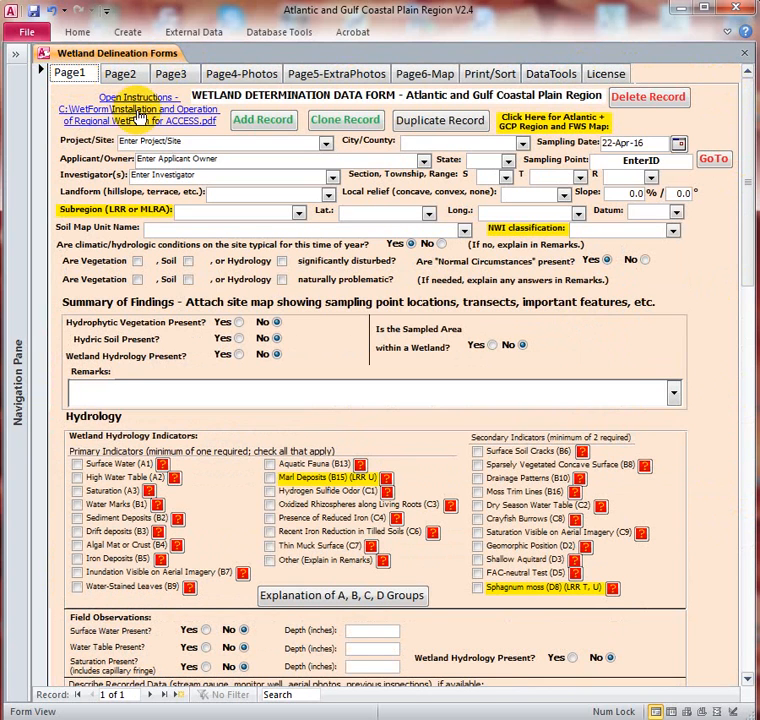
Mark Vegetation and Soil as significantly disturbed and answer Yes to typical climatic/hydrologic conditions on the first record.
{"action": "left_click", "coordinate": [326, 146]}
{"action": "left_click", "coordinate": [326, 146]}
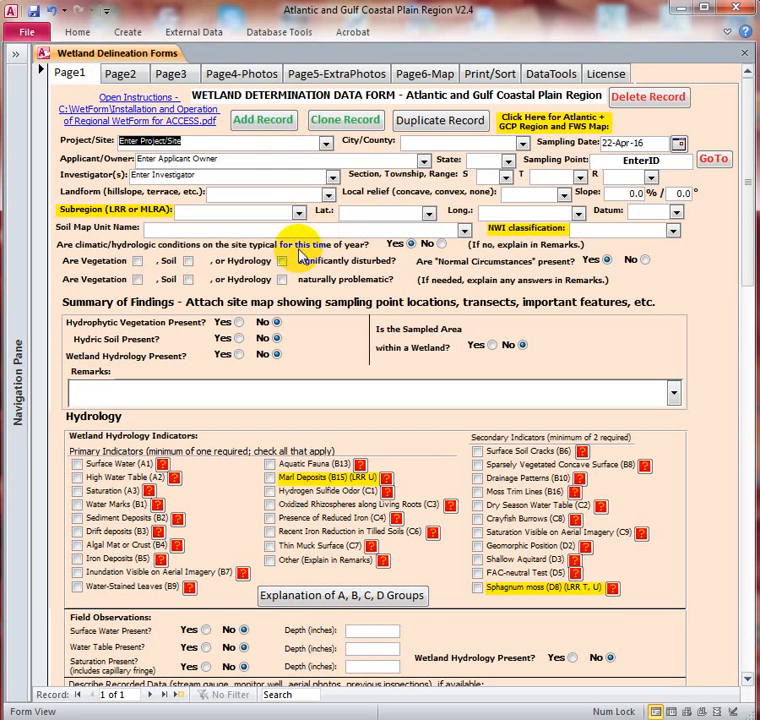
{"action": "left_click", "coordinate": [138, 261]}
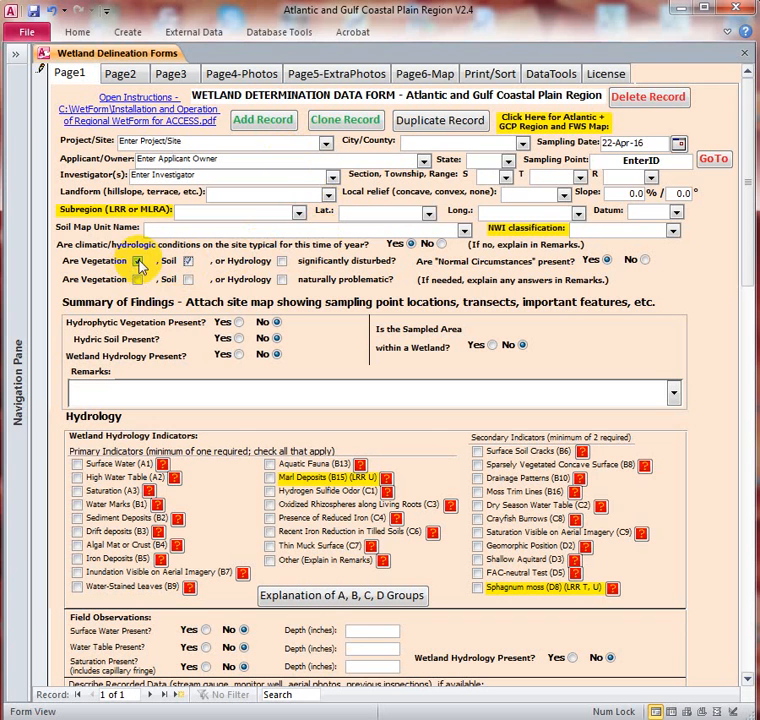
{"action": "left_click", "coordinate": [441, 246]}
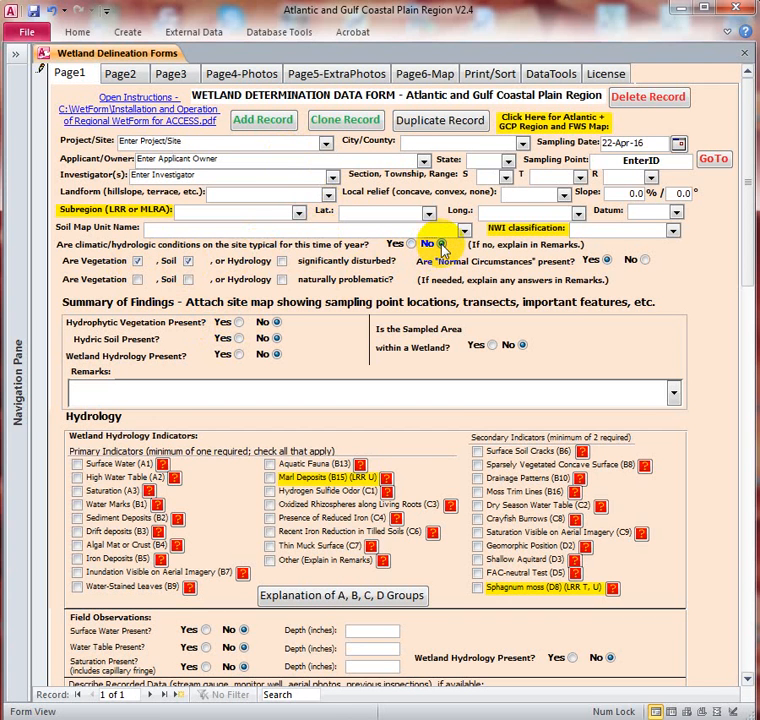
{"action": "left_click", "coordinate": [410, 244]}
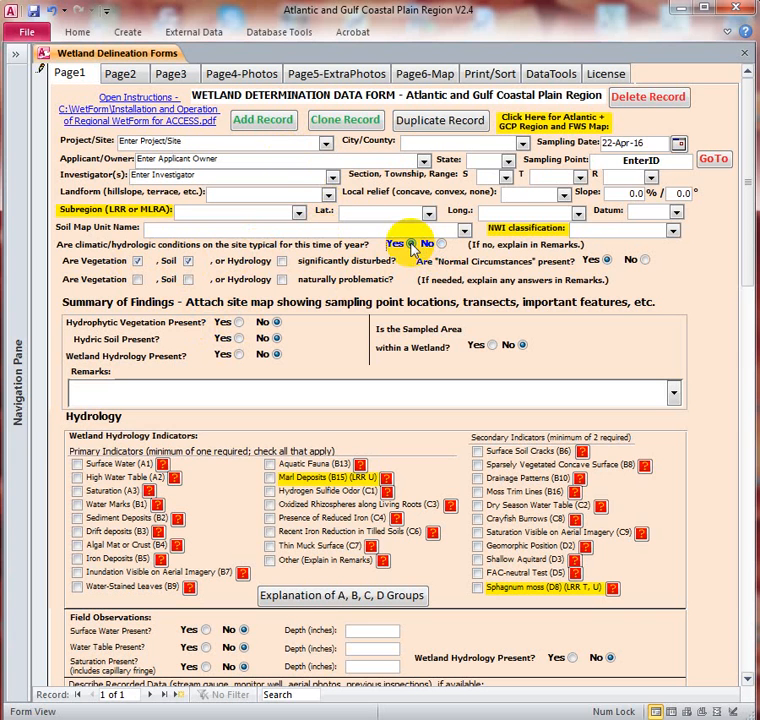
Replace the placeholder in the first record's Project/Site field with Project 1.
{"action": "left_click", "coordinate": [308, 146]}
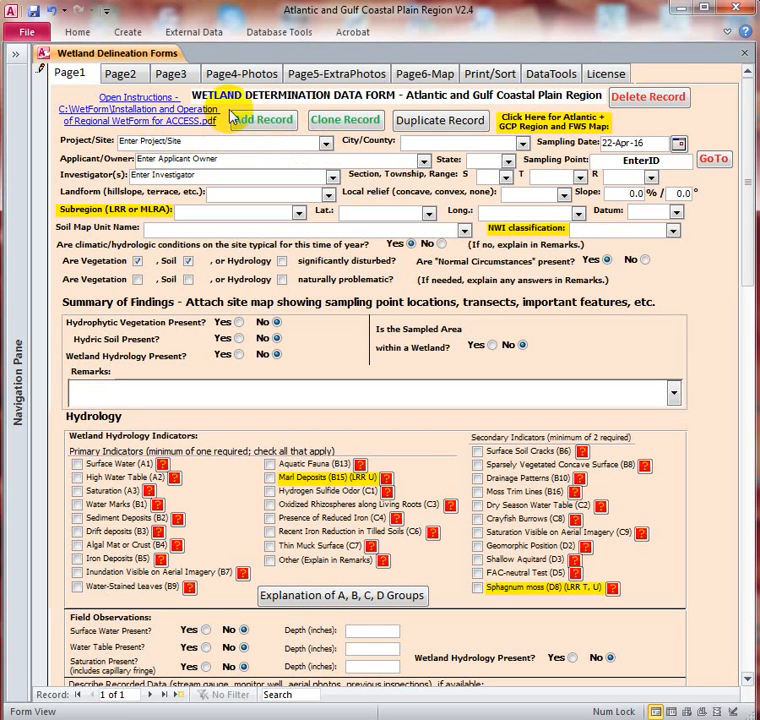
{"action": "left_click_drag", "start_coordinate": [192, 142], "coordinate": [85, 143]}
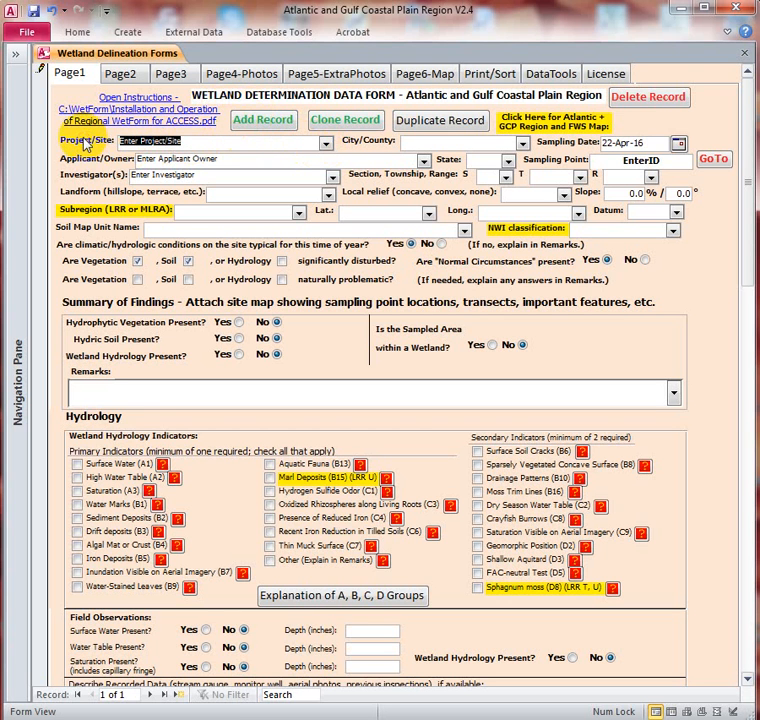
{"action": "type", "text": "Project 1"}
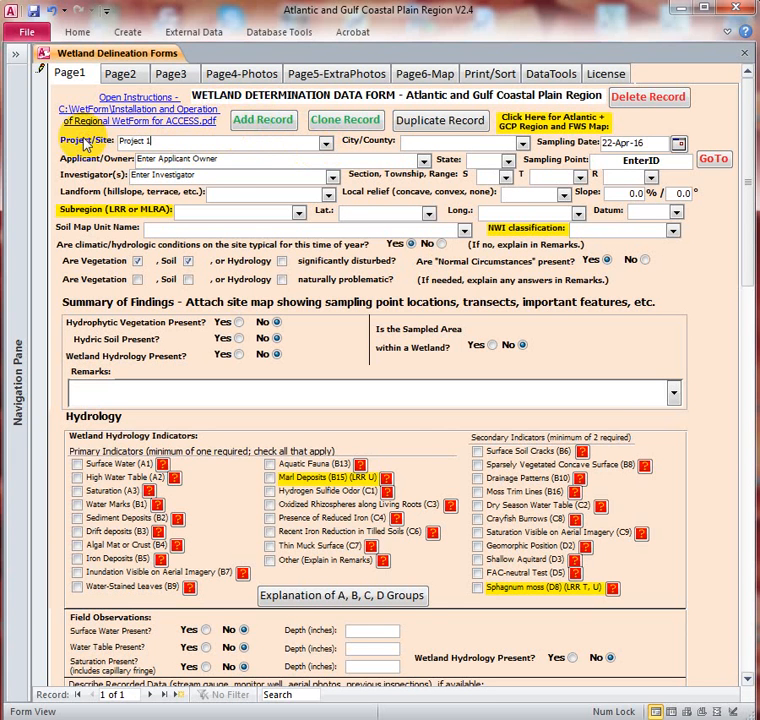
{"action": "left_click", "coordinate": [228, 161]}
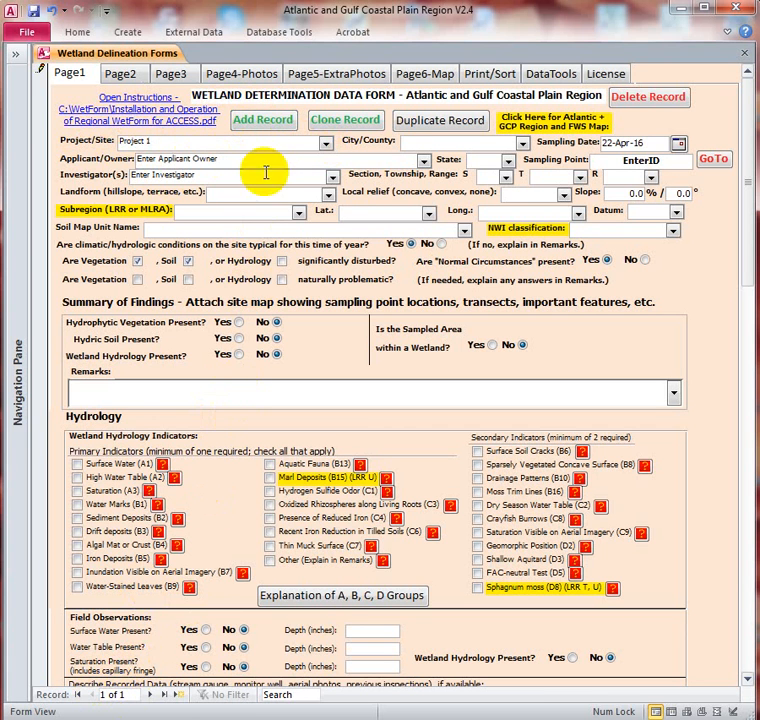
Add a new record for the existing Project 1 with Floodplain as its landform.
{"action": "left_click", "coordinate": [264, 120]}
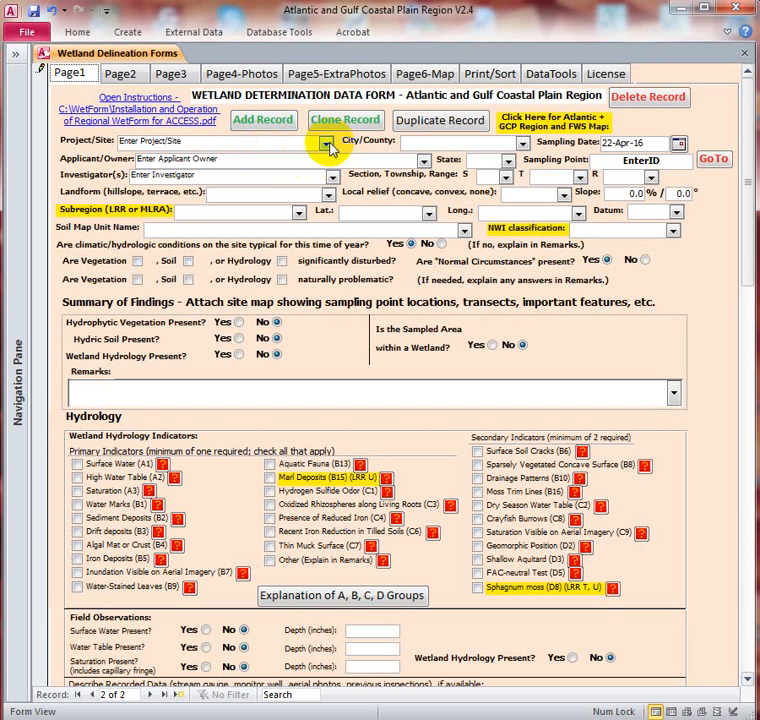
{"action": "left_click", "coordinate": [327, 145]}
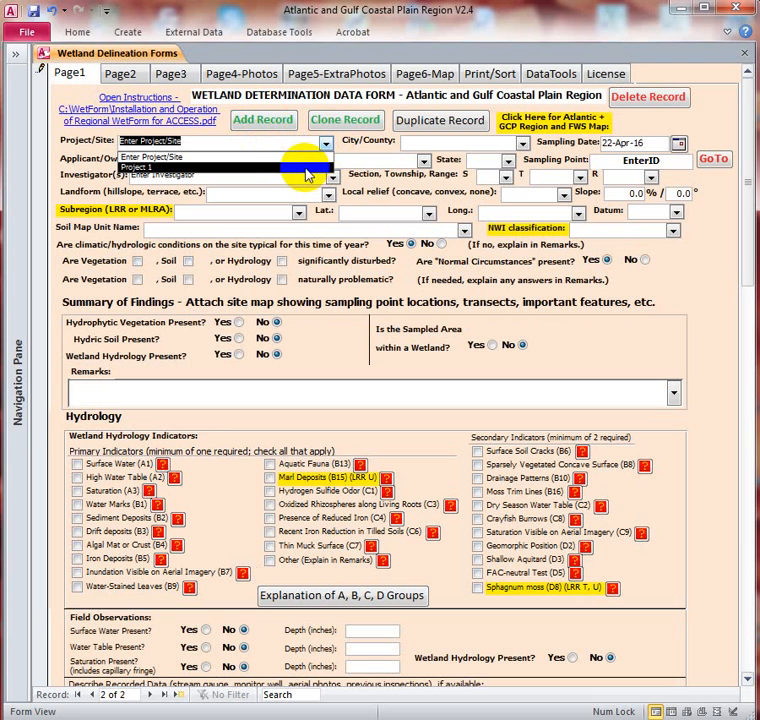
{"action": "left_click", "coordinate": [302, 167]}
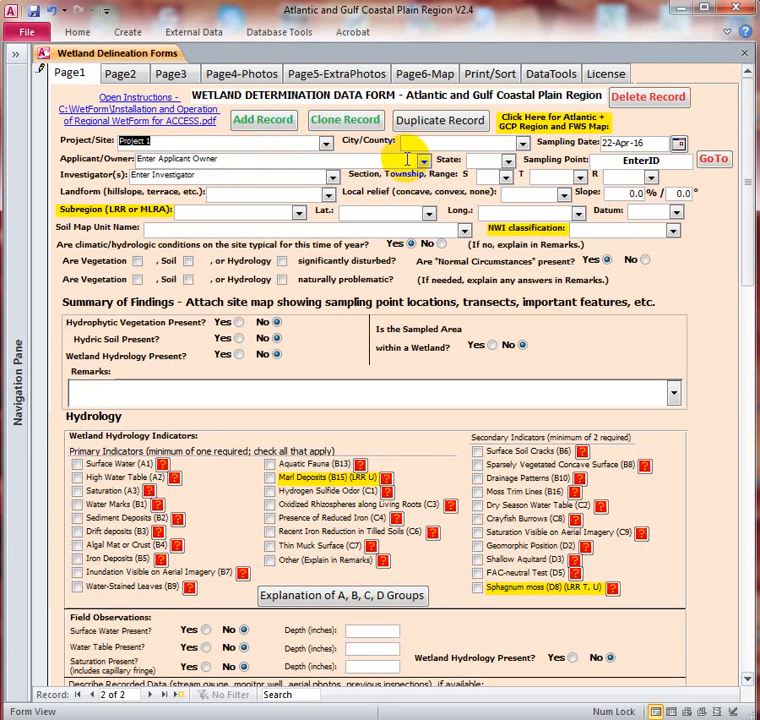
{"action": "left_click", "coordinate": [329, 193]}
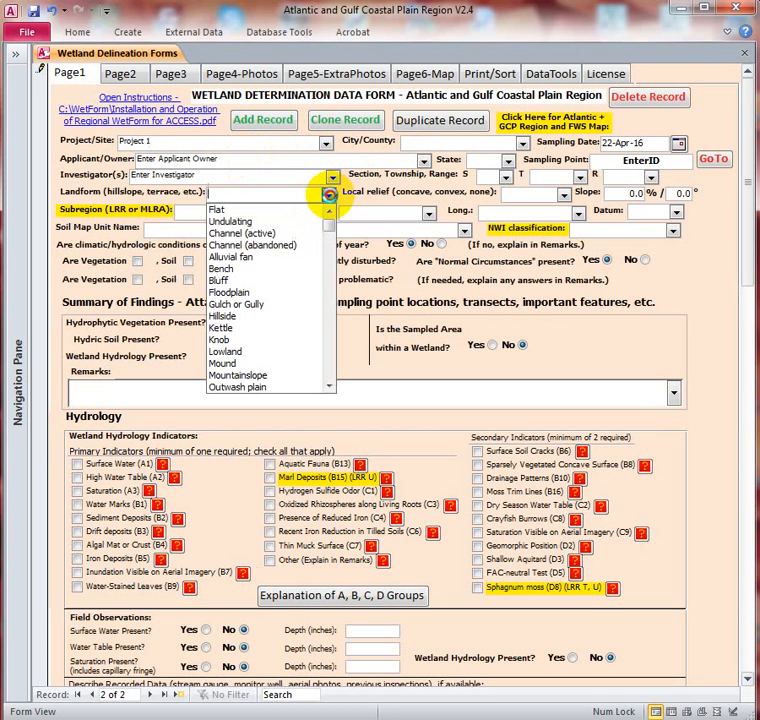
{"action": "left_click", "coordinate": [237, 292]}
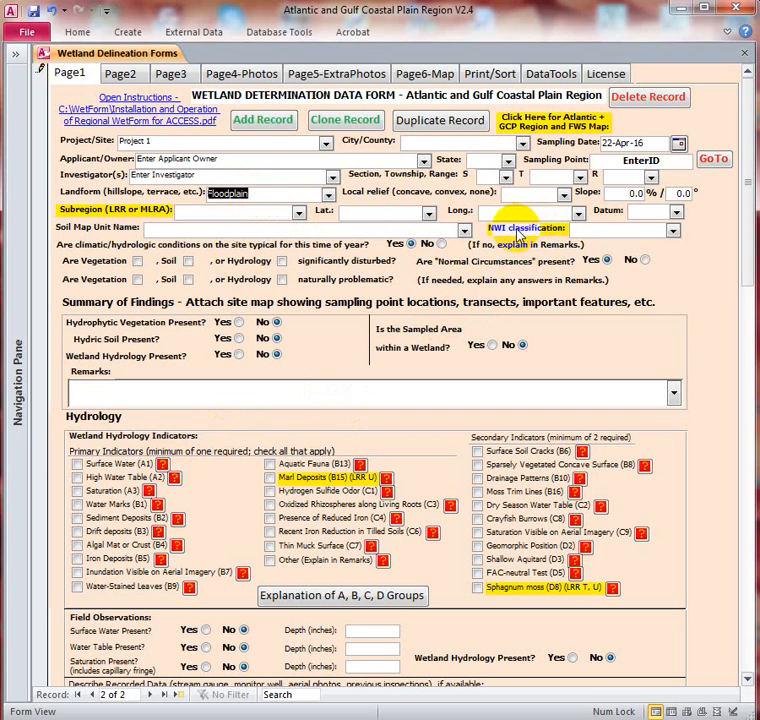
View the Atlantic and Gulf Coastal Plain region map from the form header and from the Marl Deposits (B15) label, closing it each time.
{"action": "left_click", "coordinate": [541, 128]}
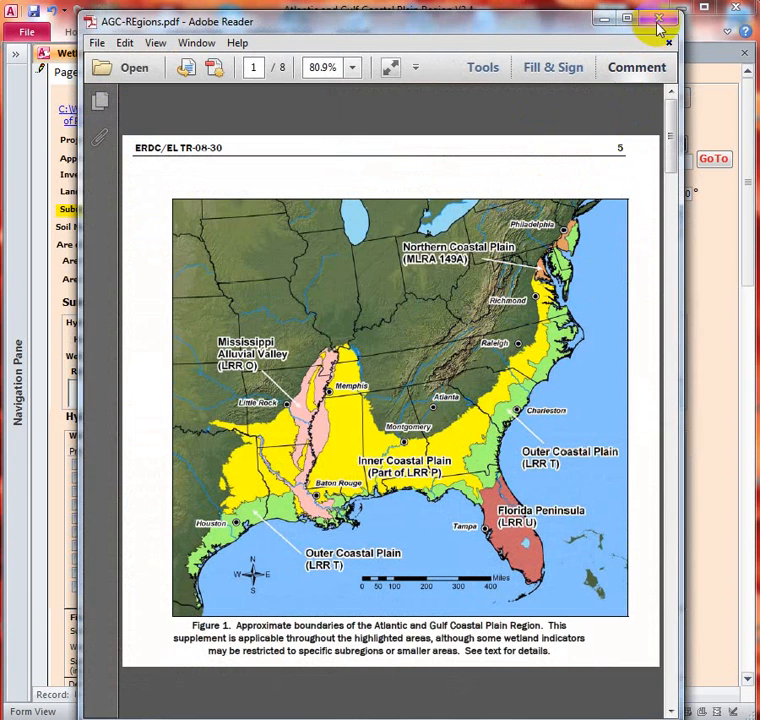
{"action": "left_click", "coordinate": [659, 20]}
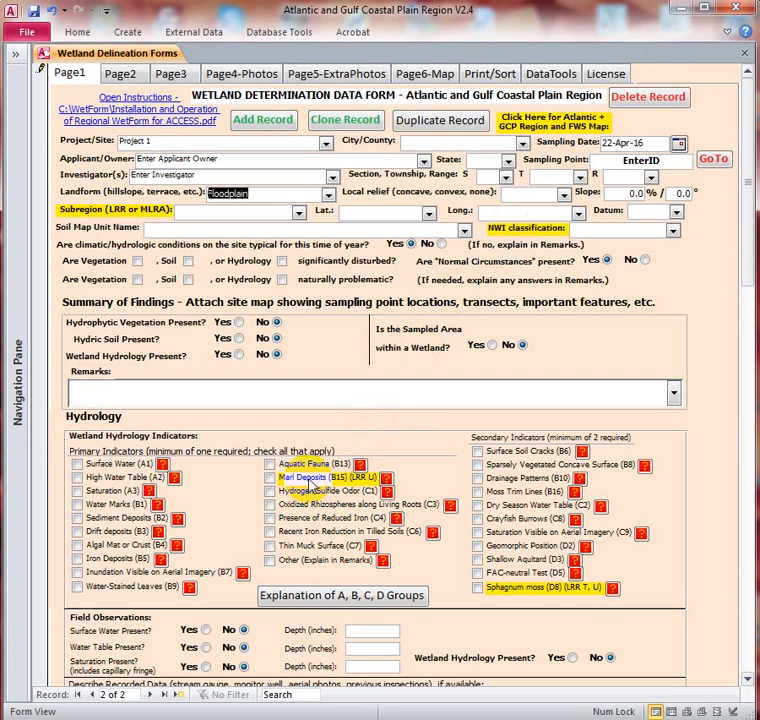
{"action": "left_click", "coordinate": [367, 481]}
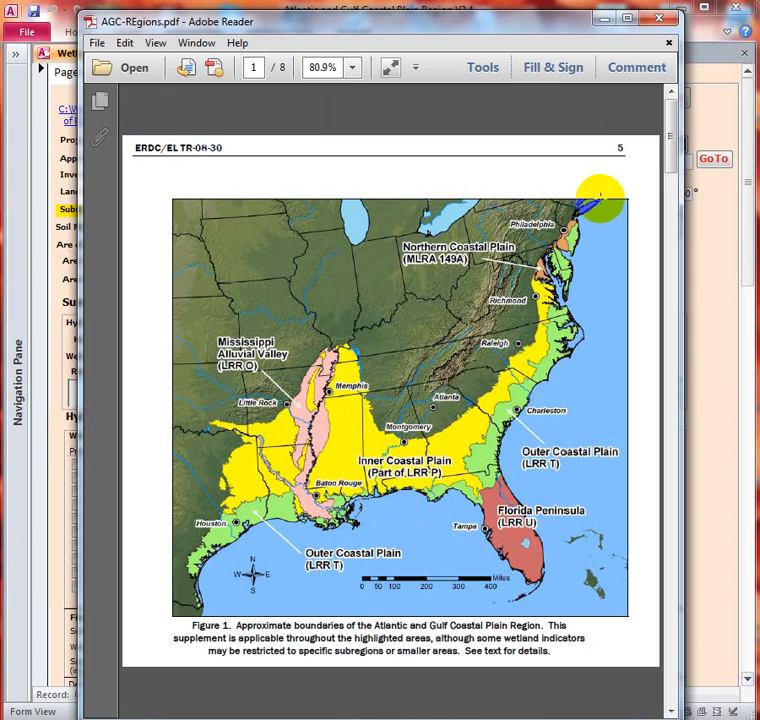
{"action": "left_click", "coordinate": [660, 24]}
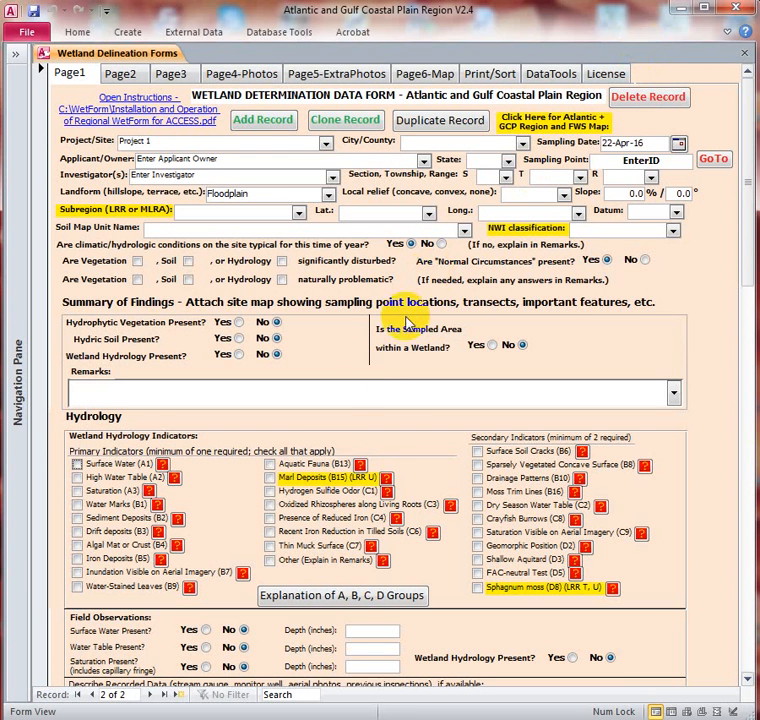
Open the regional supplement page describing the Marl Deposits (B15) indicator and hide the document's bookmarks.
{"action": "left_click", "coordinate": [388, 481]}
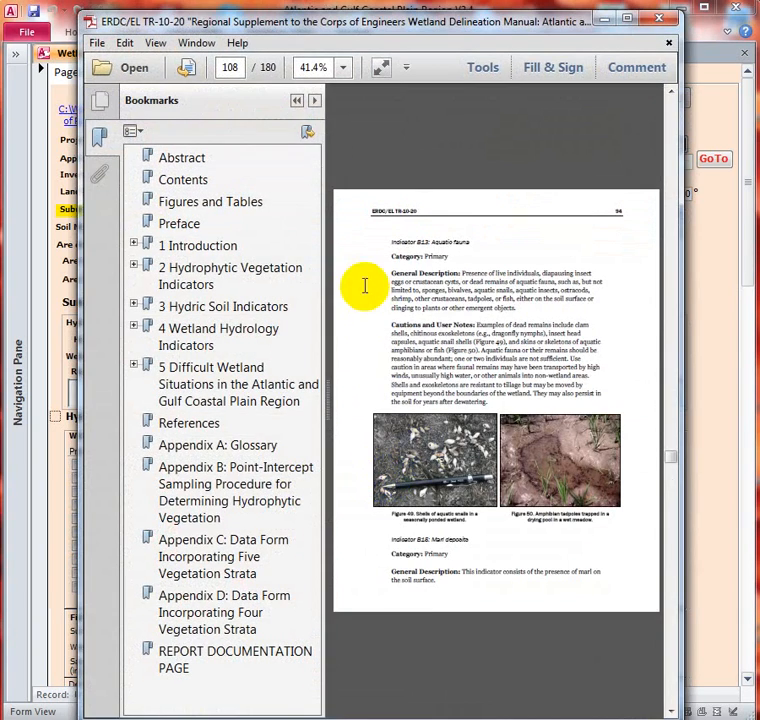
{"action": "left_click", "coordinate": [297, 102]}
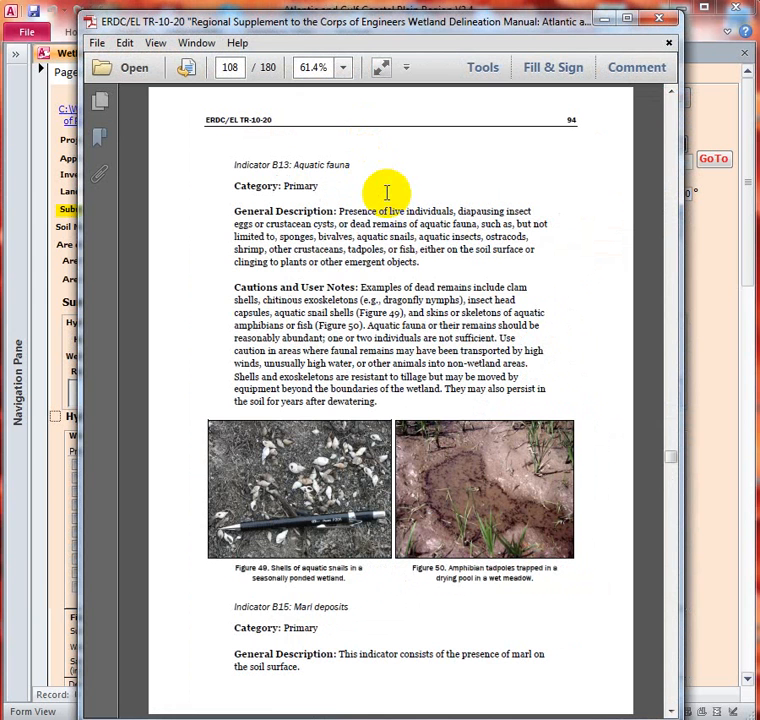
Browse the supplement pages following the Aquatic Fauna (B13) indicator, return to the Marl Deposits figure, and close the document.
{"action": "scroll", "coordinate": [400, 240], "scroll_direction": "down", "scroll_amount": 15}
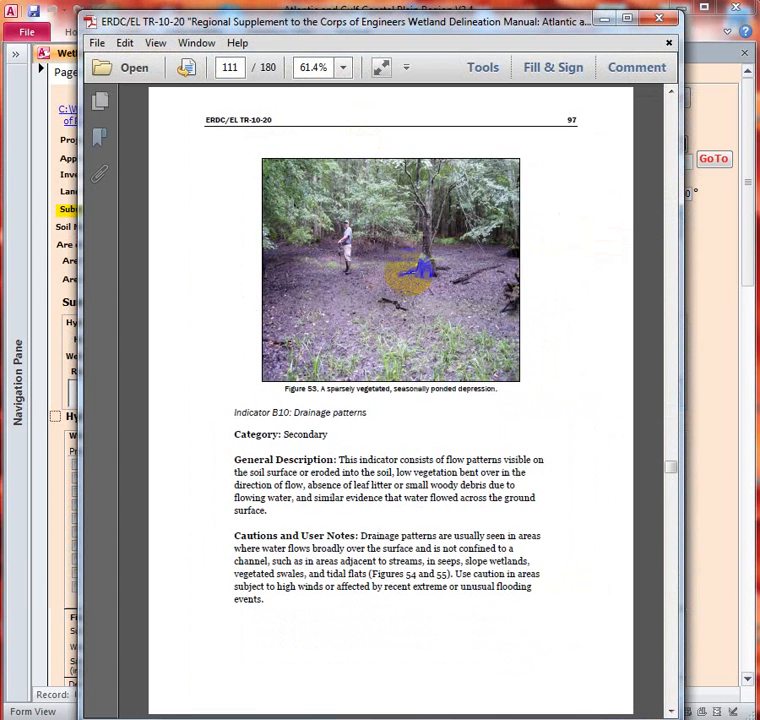
{"action": "scroll", "coordinate": [345, 432], "scroll_direction": "up", "scroll_amount": 3}
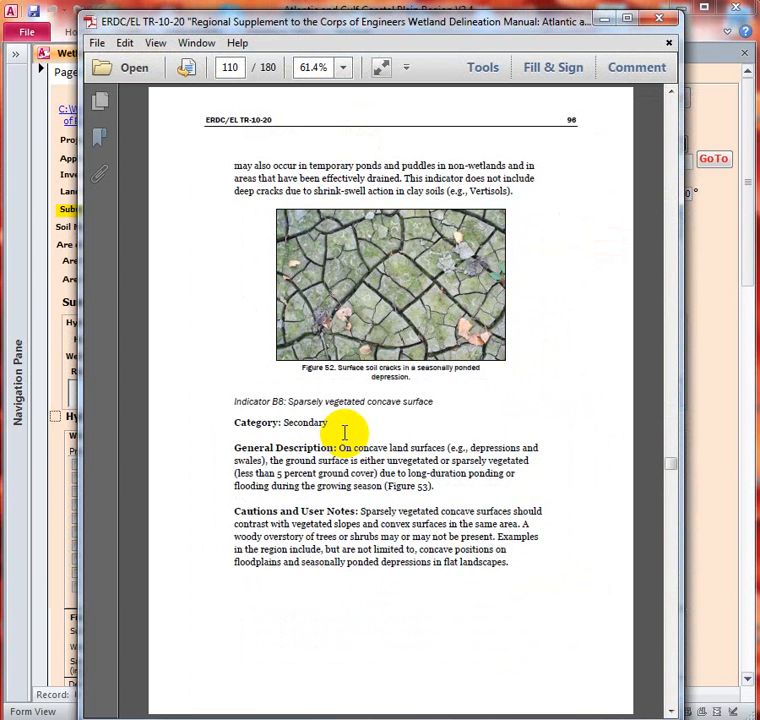
{"action": "scroll", "coordinate": [345, 432], "scroll_direction": "up", "scroll_amount": 3}
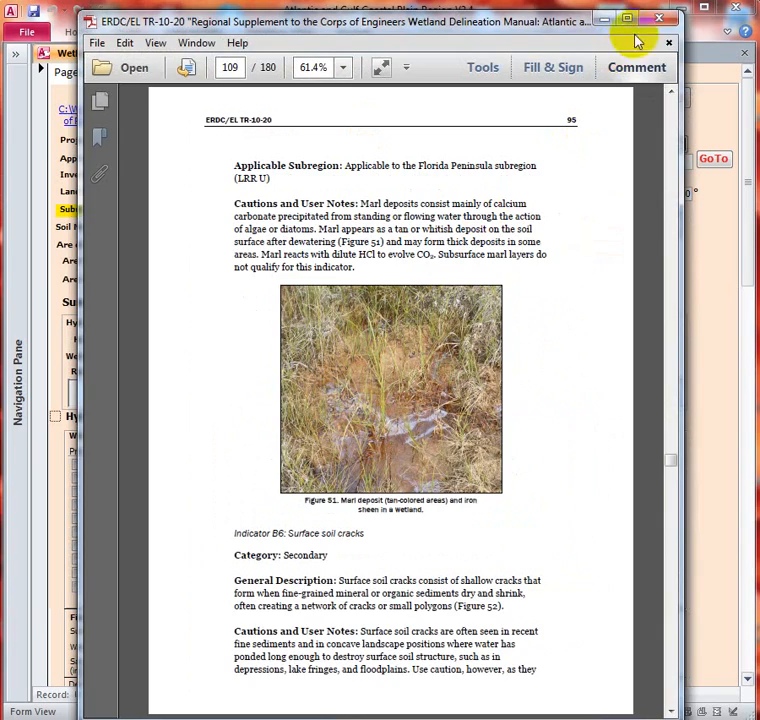
{"action": "left_click", "coordinate": [656, 22]}
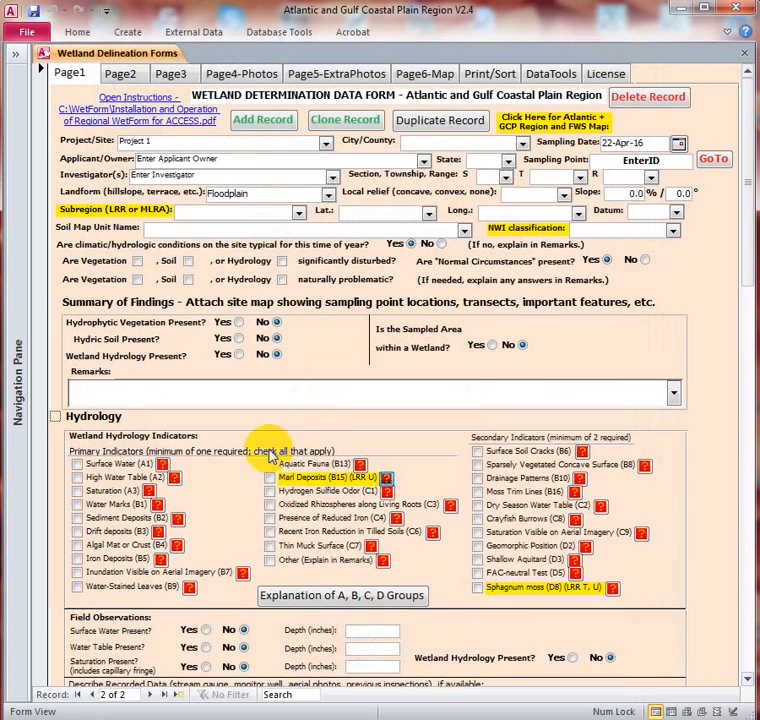
Reopen the supplement's reference page for Marl Deposits (B15), view where the indicator's description begins, and close it.
{"action": "left_click", "coordinate": [387, 483]}
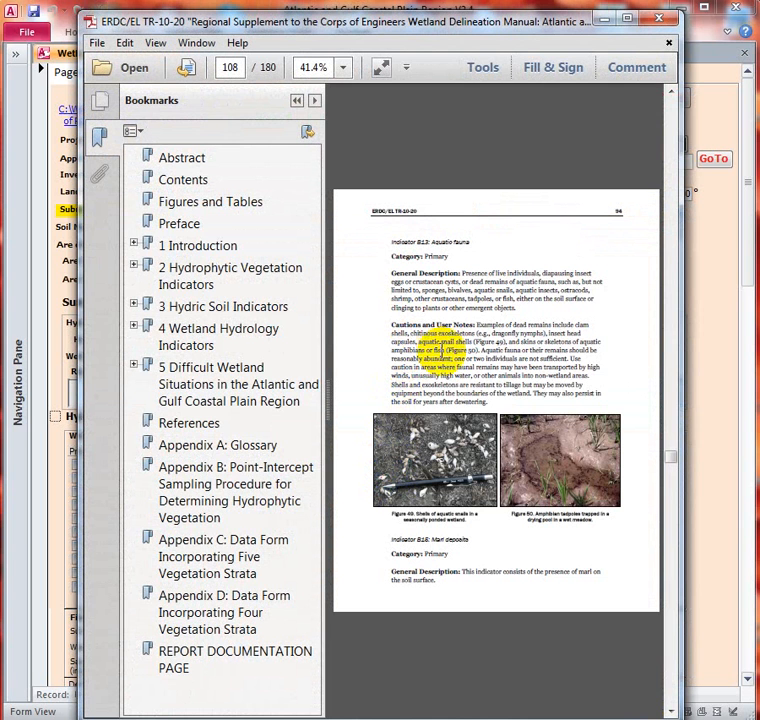
{"action": "left_click", "coordinate": [408, 462]}
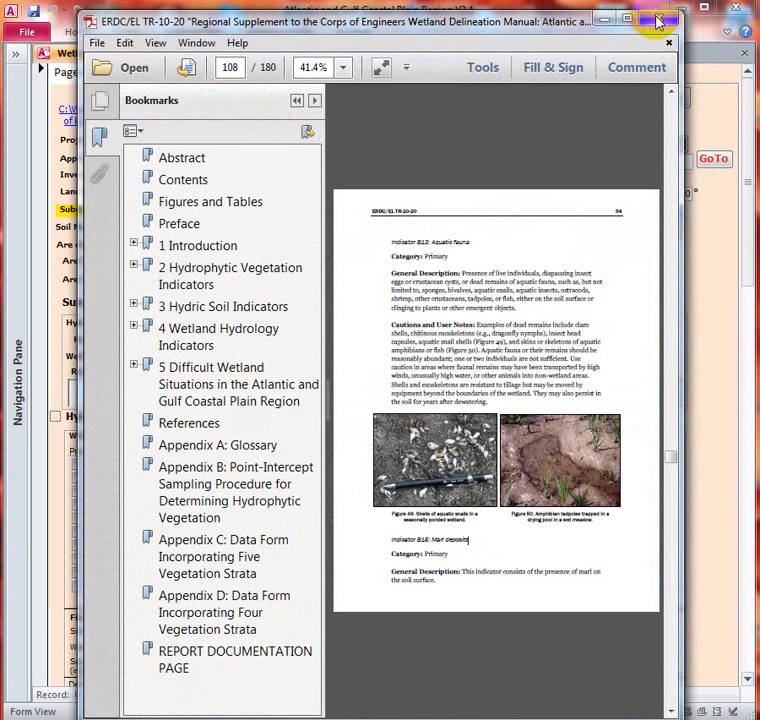
{"action": "left_click", "coordinate": [659, 21]}
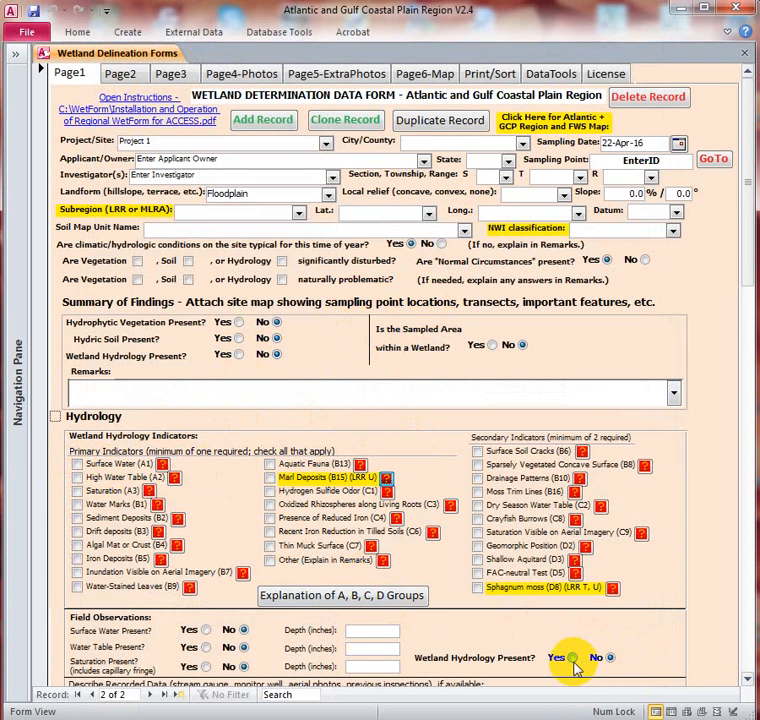
Mark and clear the primary indicator Surface Water (A1), and mark the secondary indicator Surface Soil Cracks (B6).
{"action": "left_click", "coordinate": [77, 465]}
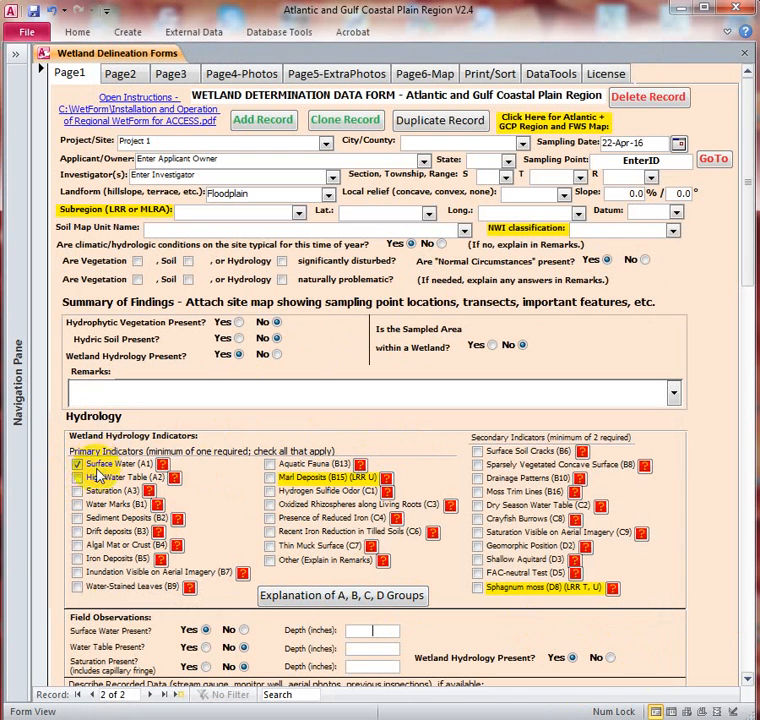
{"action": "left_click", "coordinate": [206, 631]}
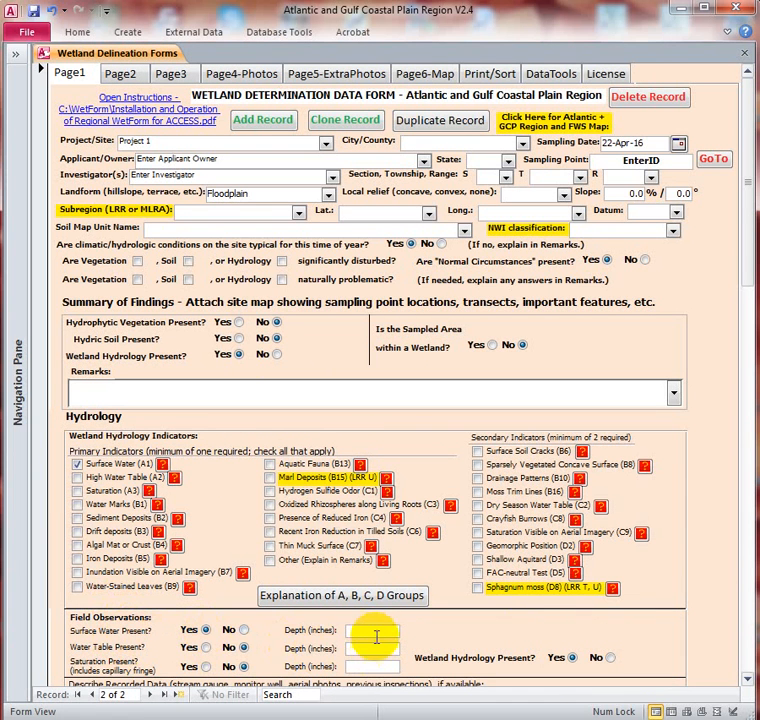
{"action": "left_click", "coordinate": [78, 465]}
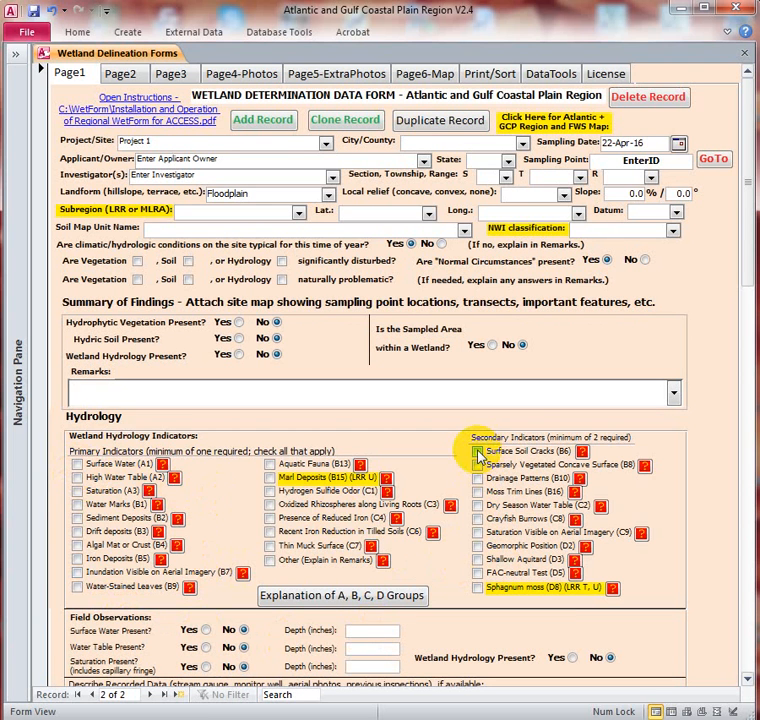
{"action": "left_click", "coordinate": [478, 451]}
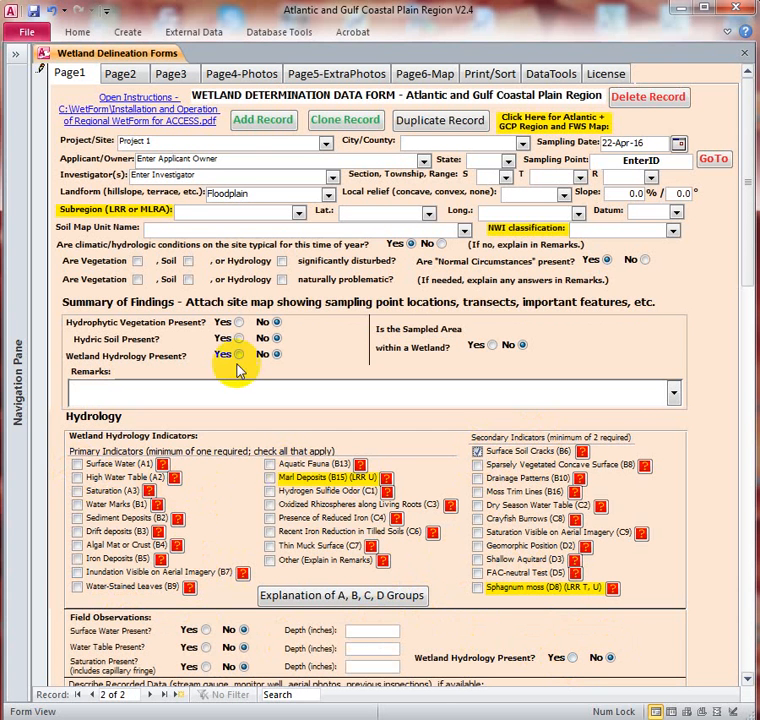
On the vegetation page, choose the synonym Acacia wrightii(Syn) as the first Tree Stratum species and give it 5% absolute cover.
{"action": "left_click", "coordinate": [122, 73]}
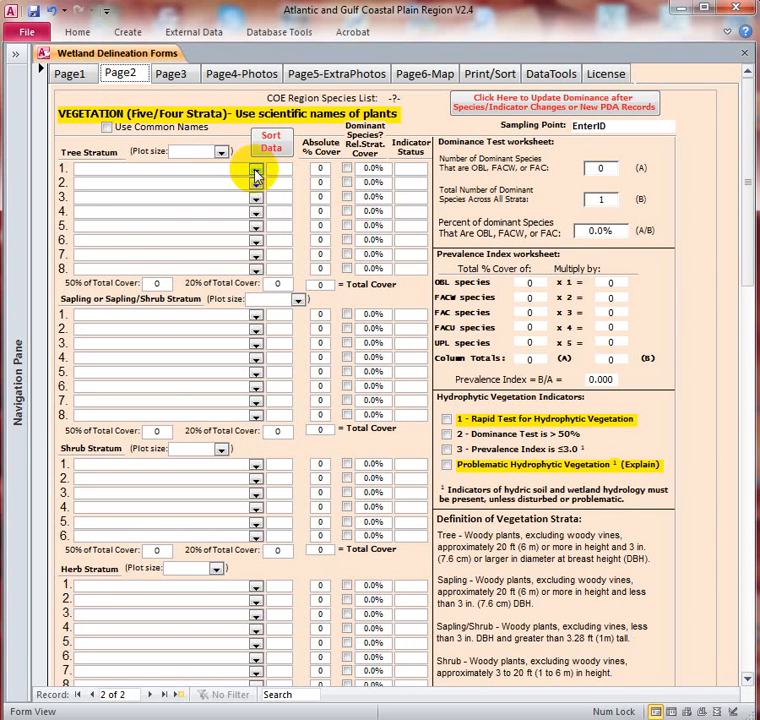
{"action": "left_click", "coordinate": [255, 170]}
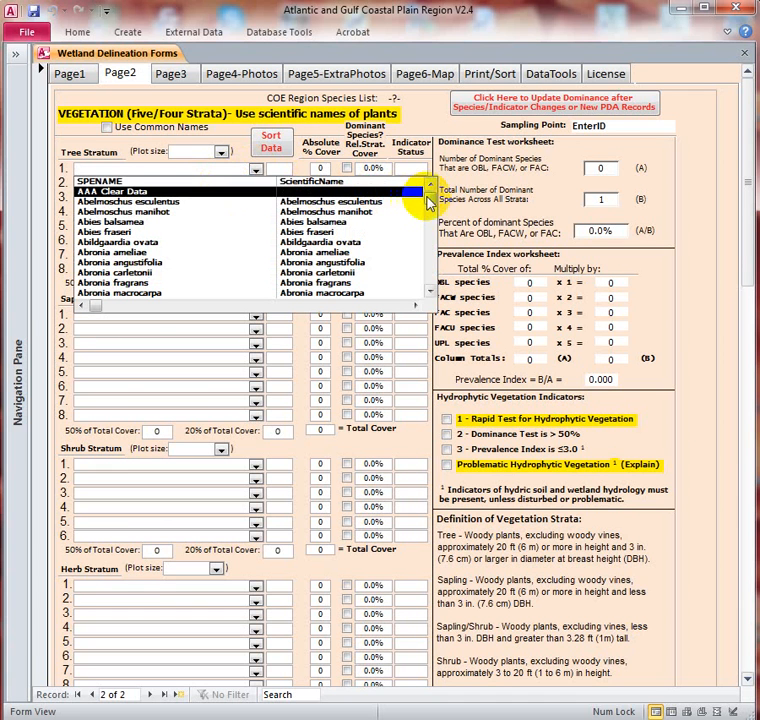
{"action": "scroll", "coordinate": [424, 207], "scroll_direction": "down", "scroll_amount": 5}
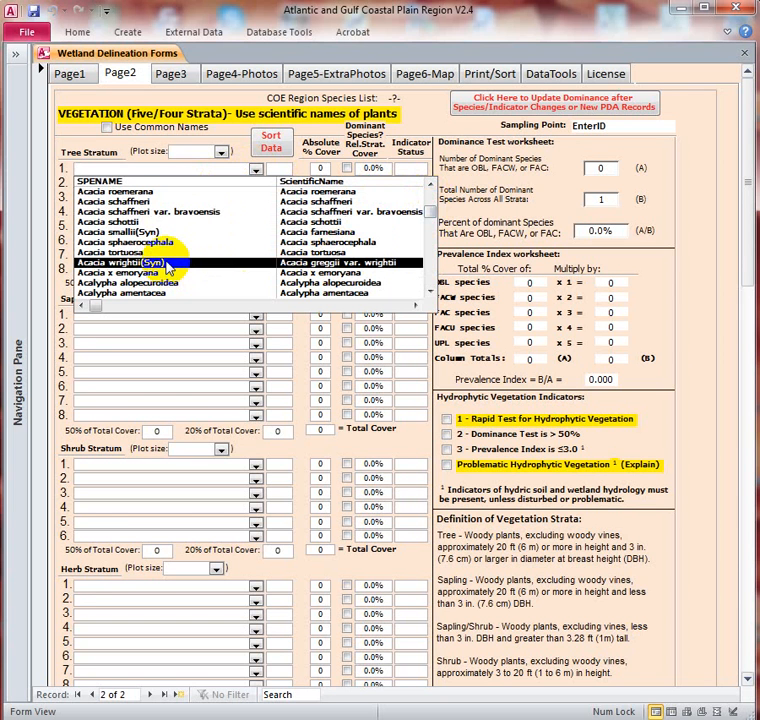
{"action": "left_click", "coordinate": [168, 264]}
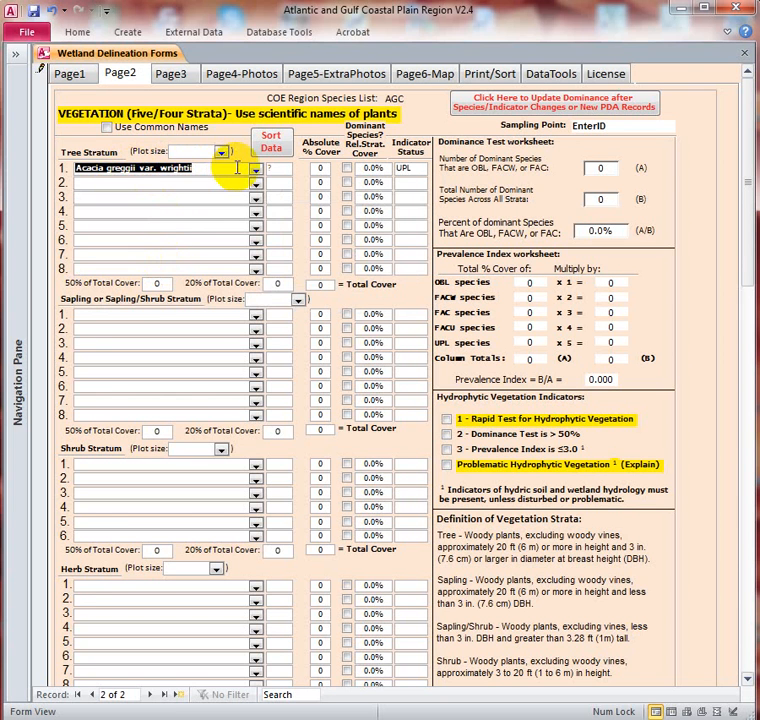
{"action": "left_click", "coordinate": [321, 166]}
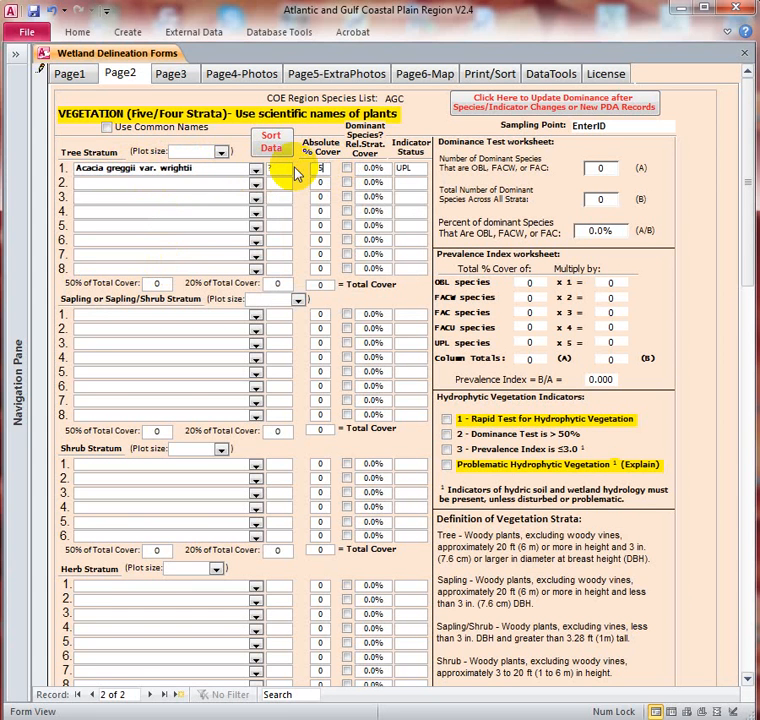
{"action": "left_click", "coordinate": [317, 184]}
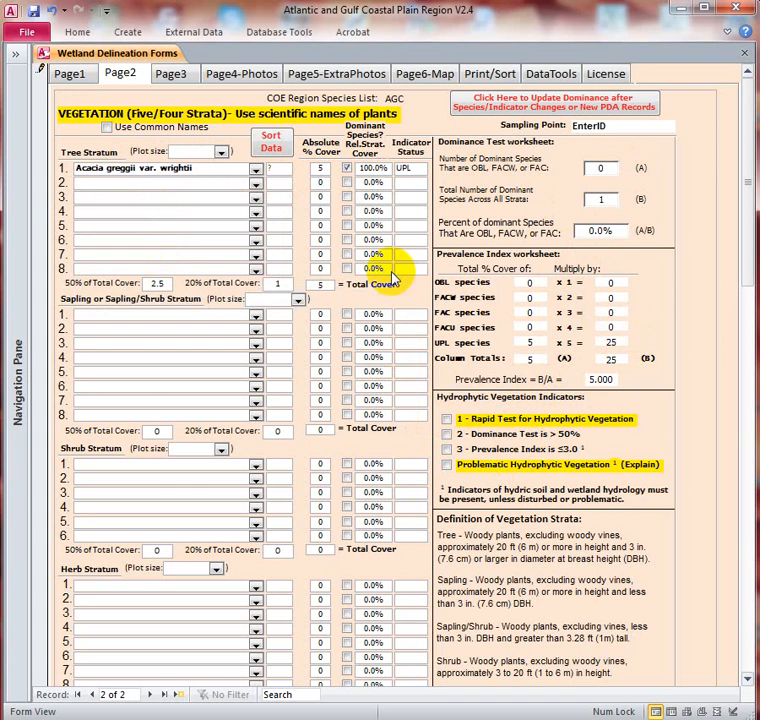
Change the first Tree Stratum species to Acalypha amentacea, picking it by its common name and FAC wetland indicator.
{"action": "left_click", "coordinate": [257, 176]}
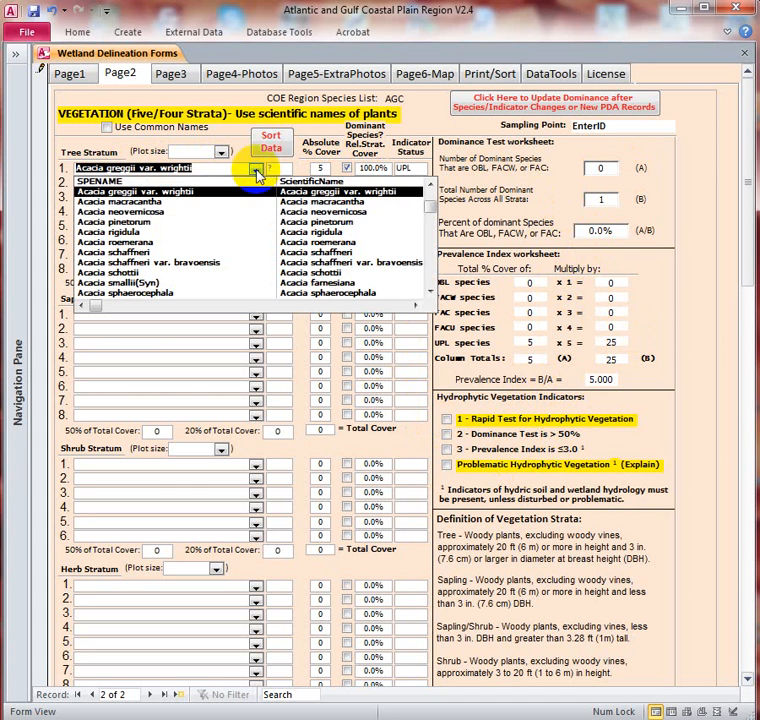
{"action": "left_click", "coordinate": [413, 304]}
{"action": "left_click", "coordinate": [414, 305]}
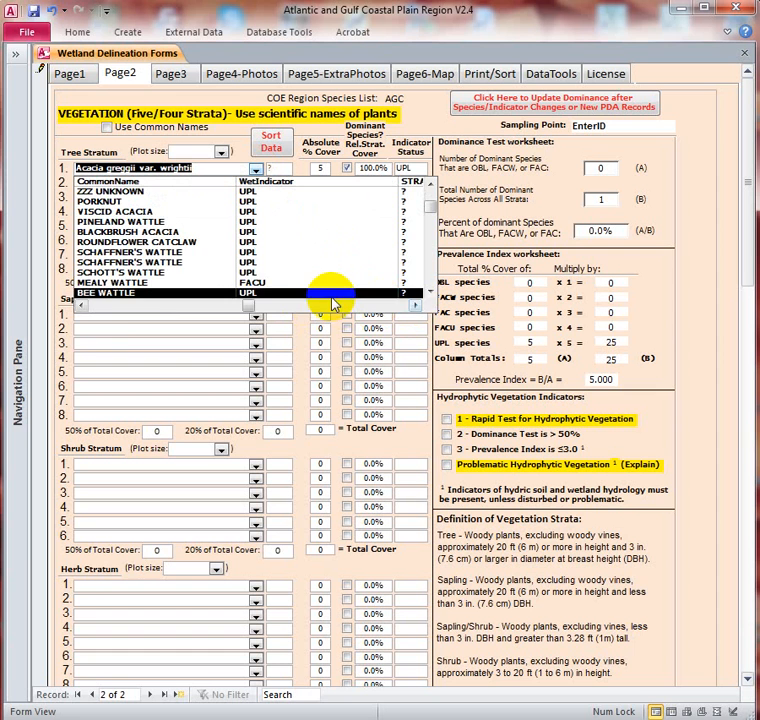
{"action": "scroll", "coordinate": [332, 272], "scroll_direction": "down", "scroll_amount": 3}
{"action": "scroll", "coordinate": [332, 272], "scroll_direction": "down", "scroll_amount": 4}
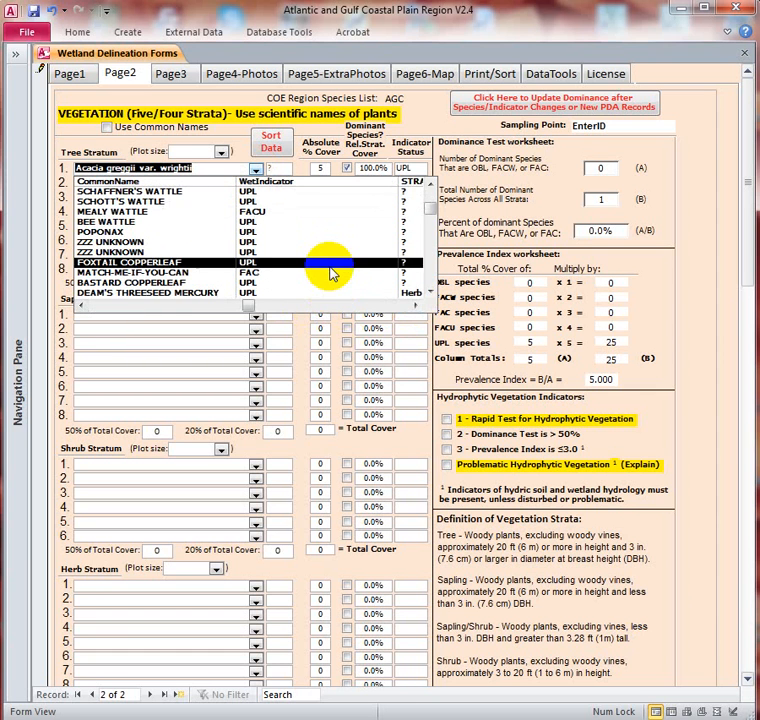
{"action": "left_click", "coordinate": [327, 272]}
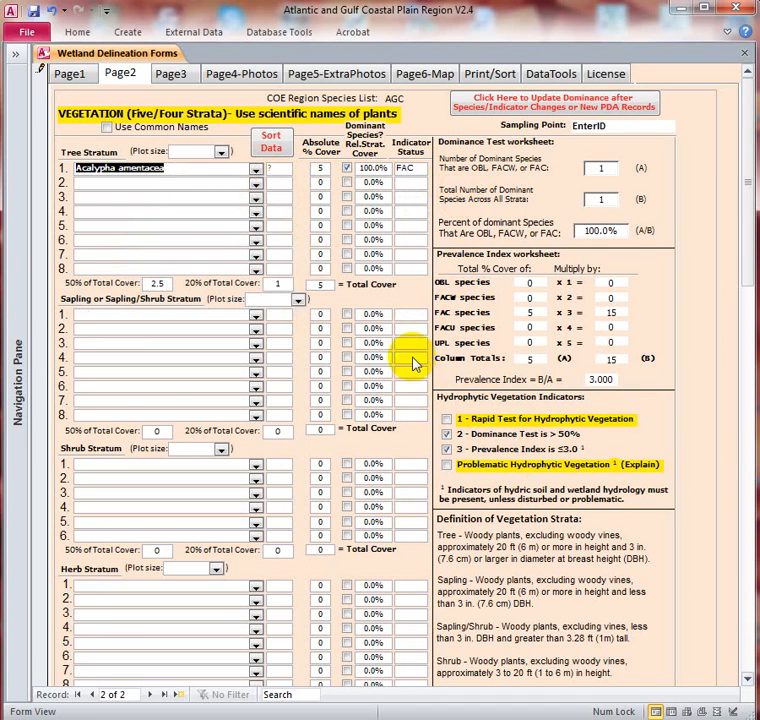
On the soil page, fill the first four profile depths with 0-4, 4-8, the +mottle entry and 8-13.
{"action": "left_click", "coordinate": [172, 76]}
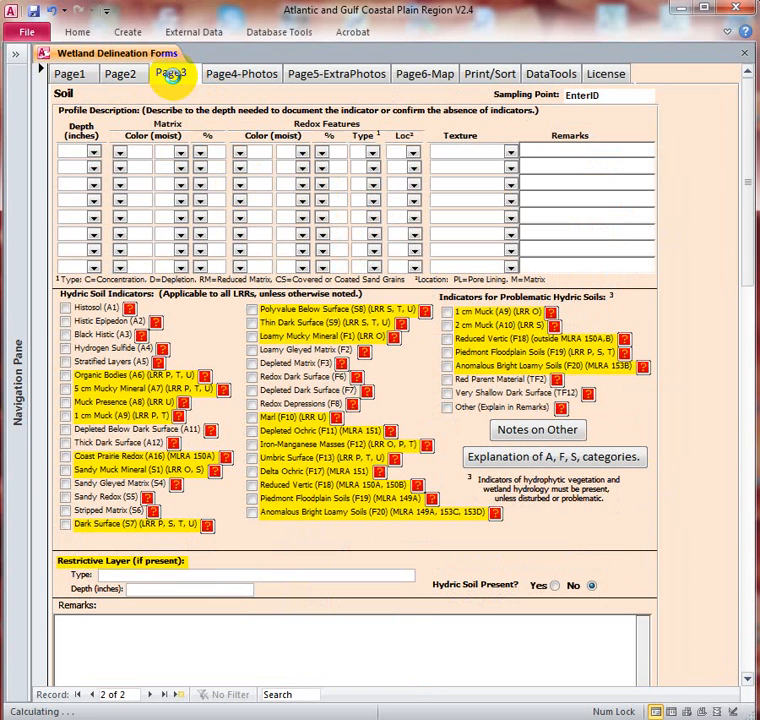
{"action": "left_click", "coordinate": [93, 155]}
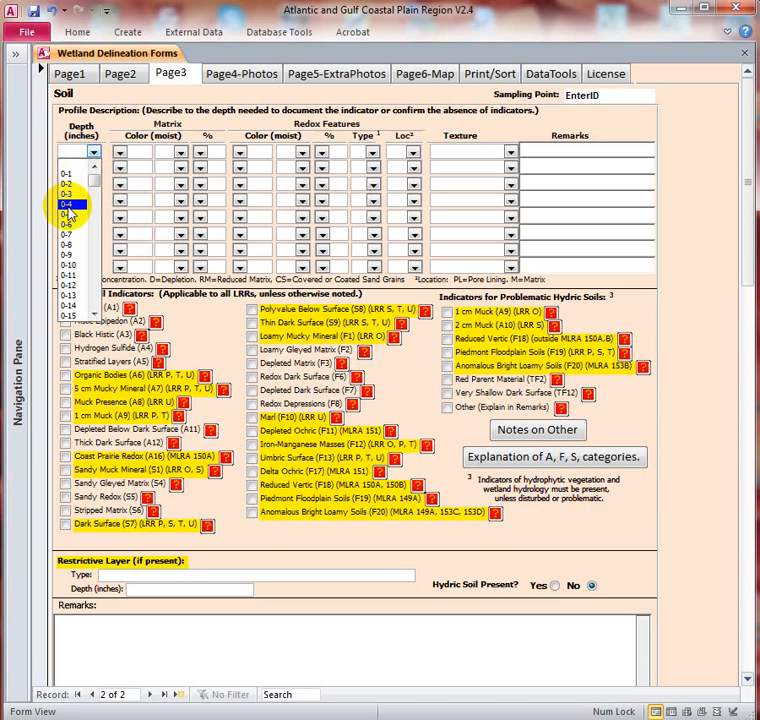
{"action": "left_click", "coordinate": [68, 206]}
{"action": "left_click", "coordinate": [93, 168]}
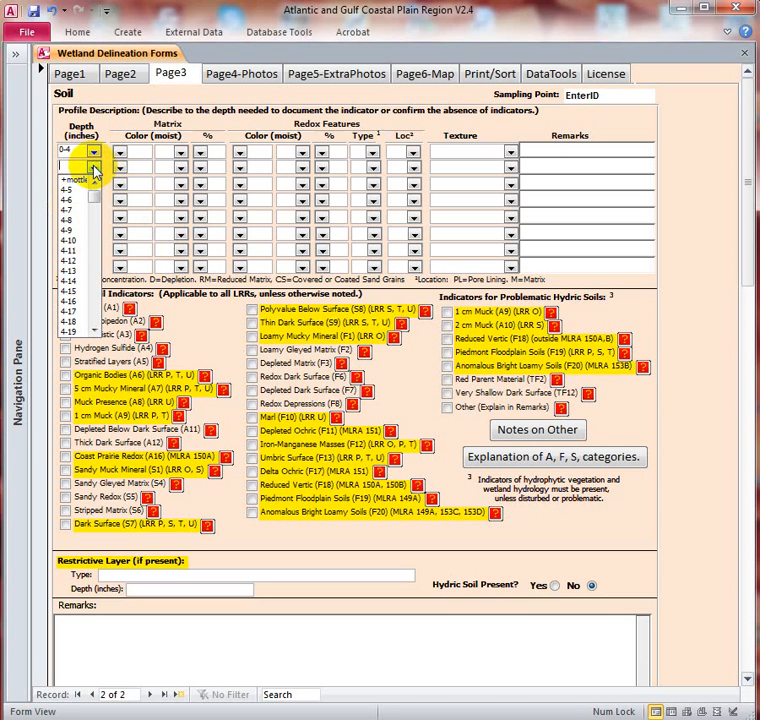
{"action": "left_click", "coordinate": [70, 220]}
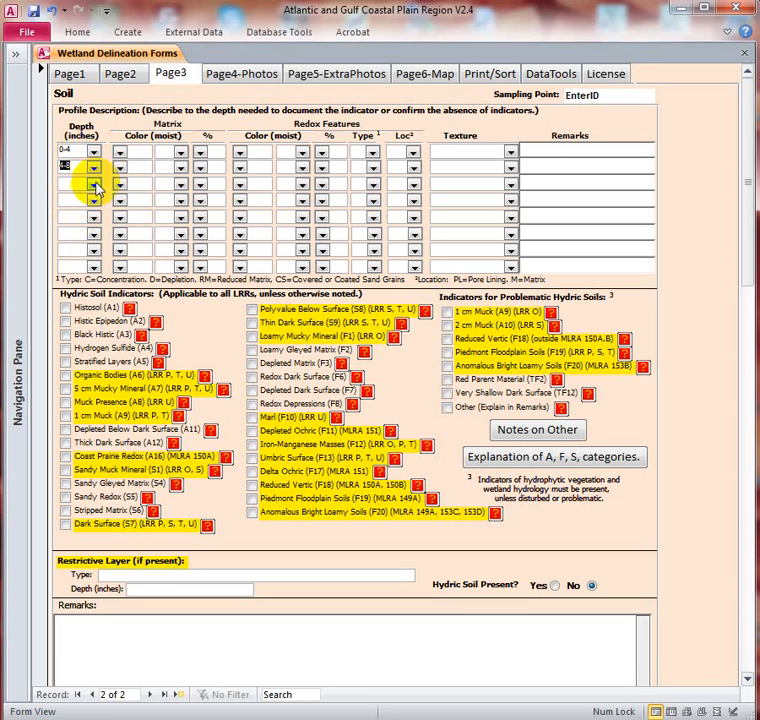
{"action": "left_click", "coordinate": [93, 185]}
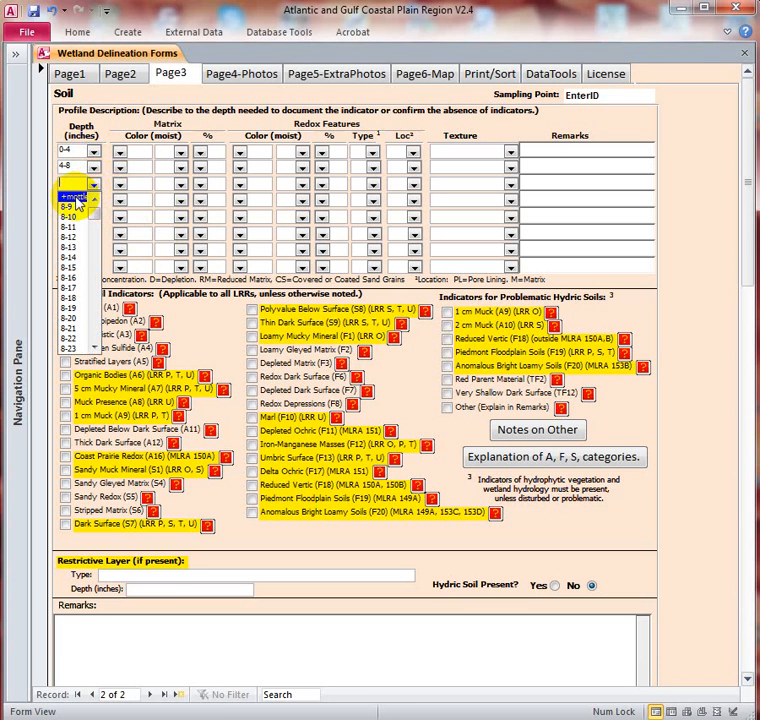
{"action": "left_click", "coordinate": [77, 198]}
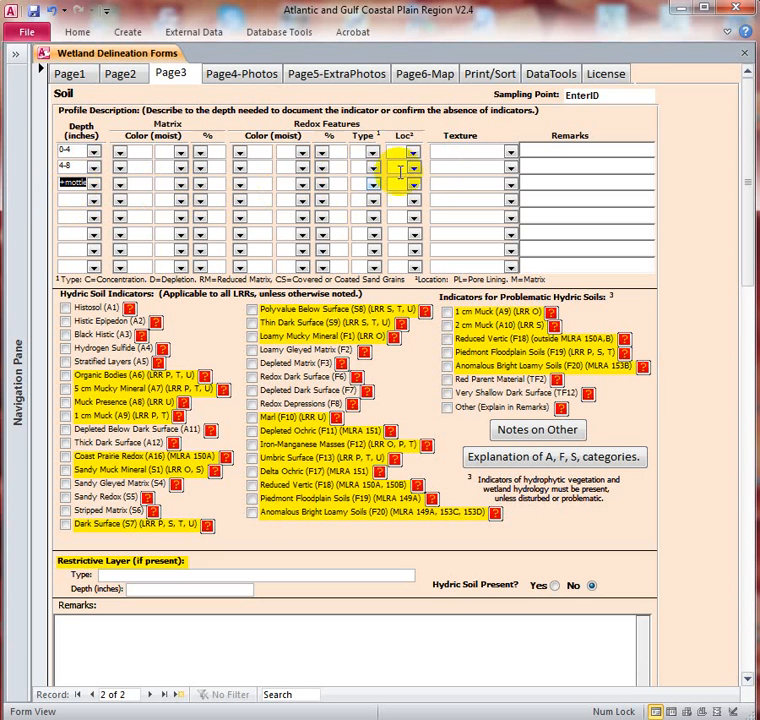
{"action": "left_click", "coordinate": [93, 202]}
{"action": "left_click", "coordinate": [63, 262]}
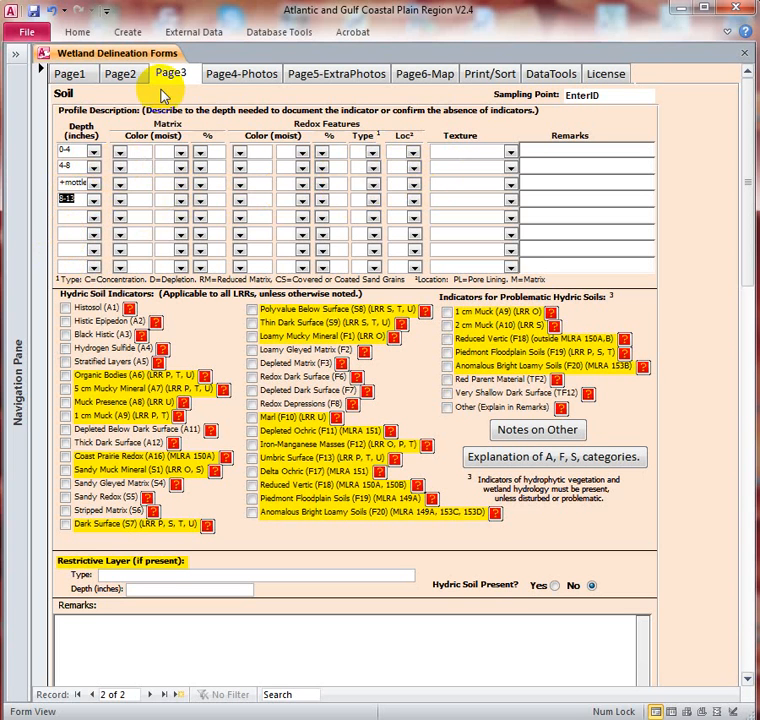
Set the 0-4 inch layer's matrix color to 2.5YR 2.5/1 at 60 percent.
{"action": "left_click", "coordinate": [121, 151]}
{"action": "left_click", "coordinate": [128, 208]}
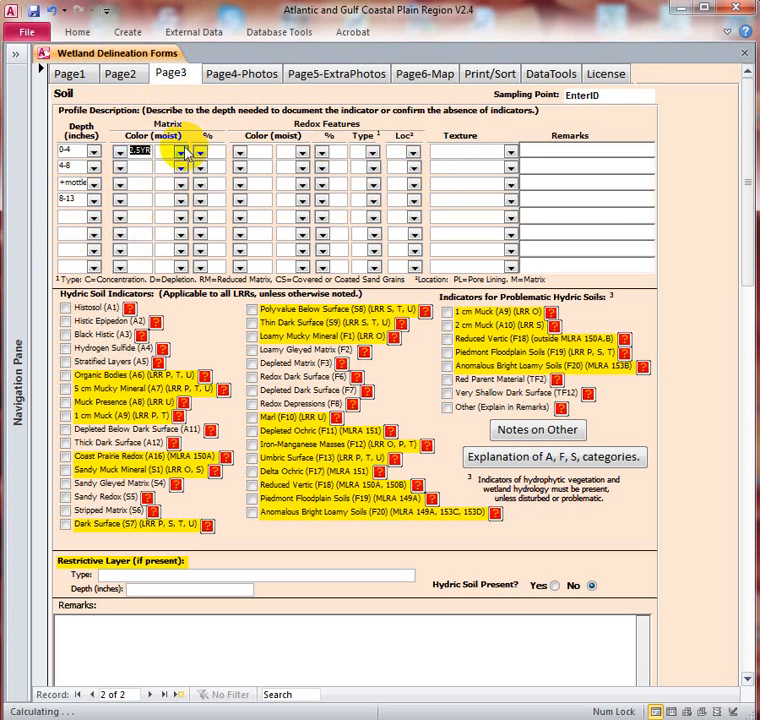
{"action": "left_click", "coordinate": [182, 153]}
{"action": "left_click", "coordinate": [173, 213]}
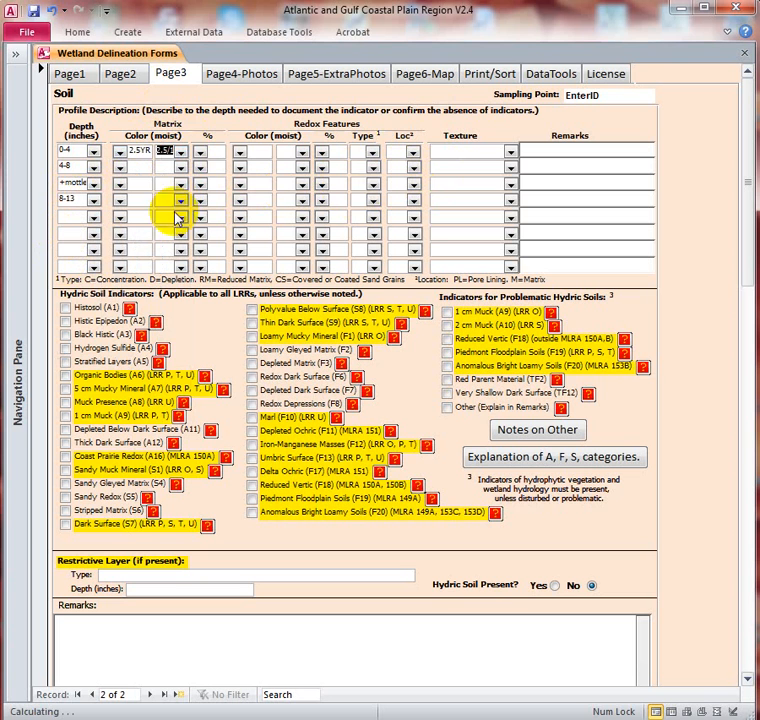
{"action": "left_click", "coordinate": [200, 153]}
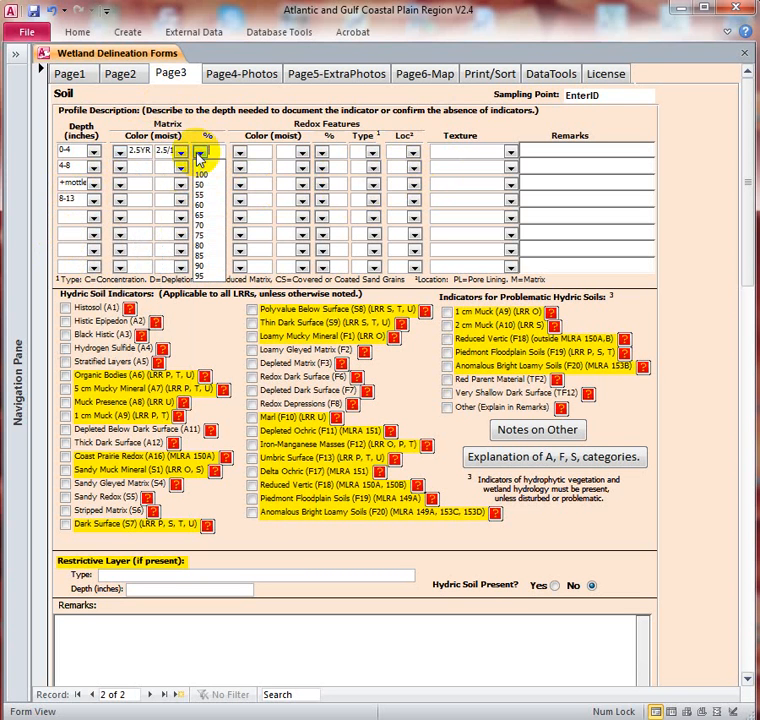
{"action": "left_click", "coordinate": [203, 207]}
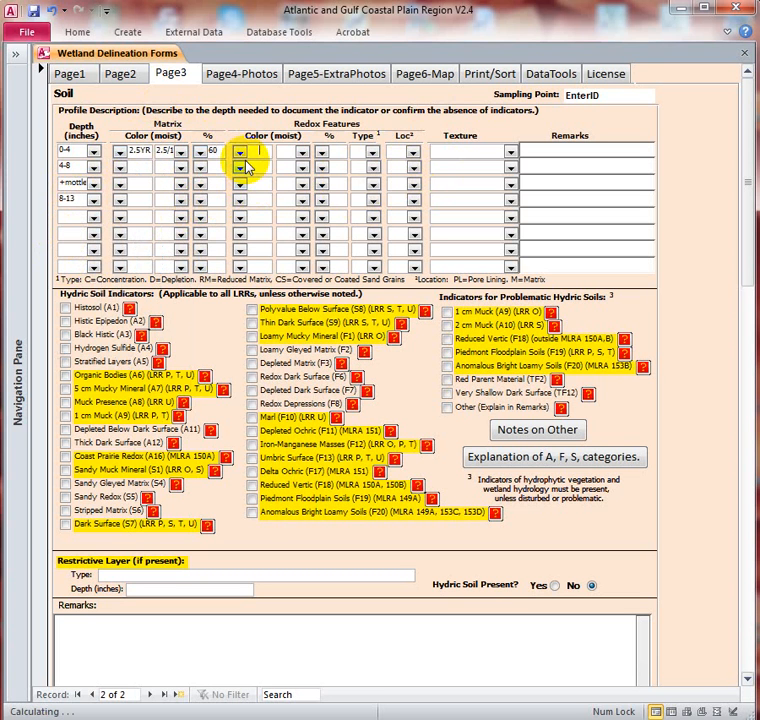
Set the 0-4 inch layer's redox feature color to 10R 2.5/2 at 10 percent.
{"action": "left_click", "coordinate": [240, 155]}
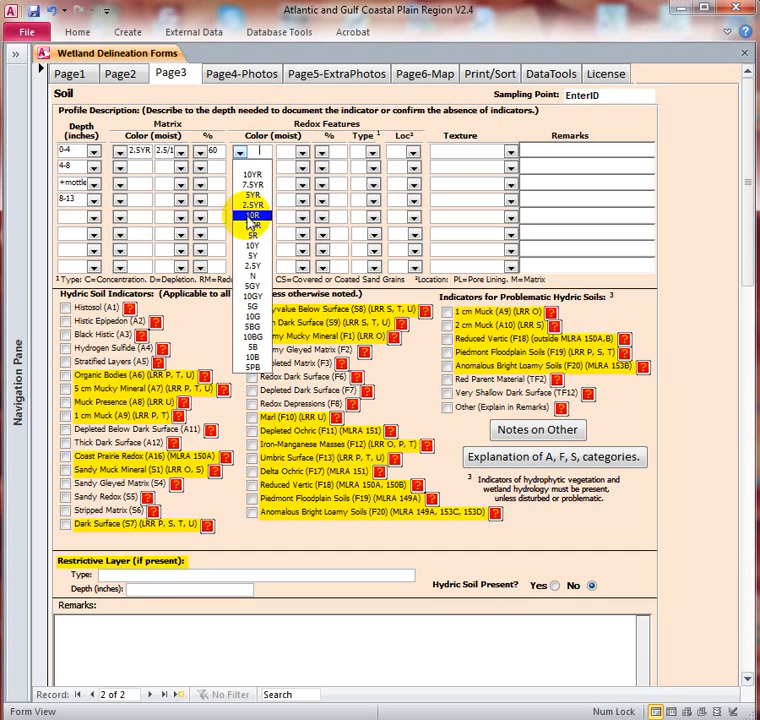
{"action": "left_click", "coordinate": [250, 212]}
{"action": "left_click", "coordinate": [302, 155]}
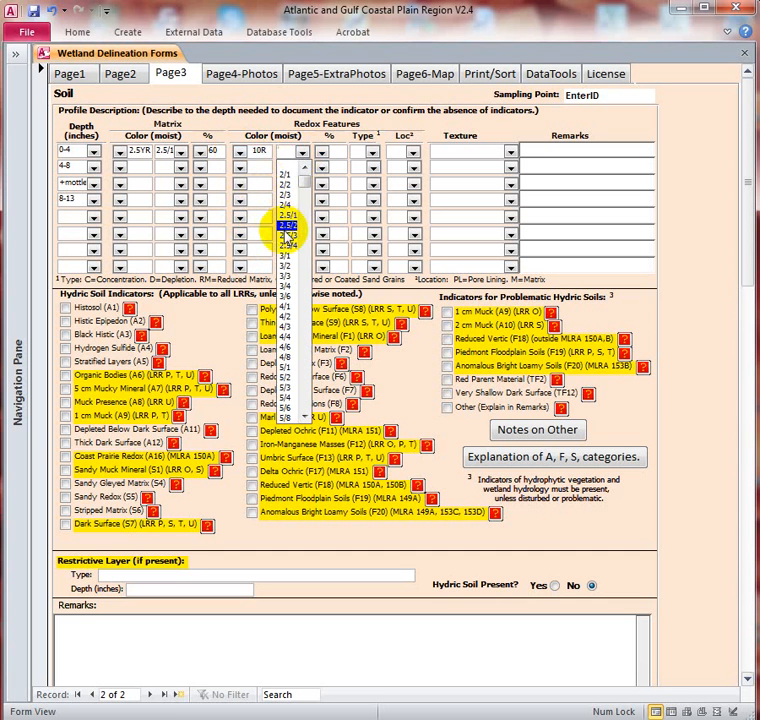
{"action": "left_click", "coordinate": [285, 232]}
{"action": "left_click", "coordinate": [322, 153]}
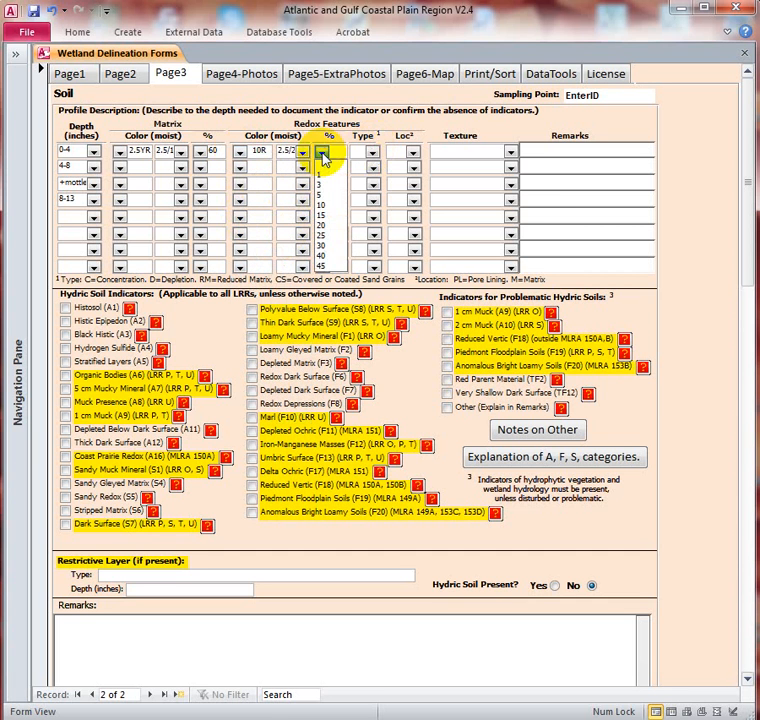
{"action": "left_click", "coordinate": [328, 193]}
Give the 0-4 inch layer's redox feature type CS and location PL.
{"action": "left_click", "coordinate": [372, 152]}
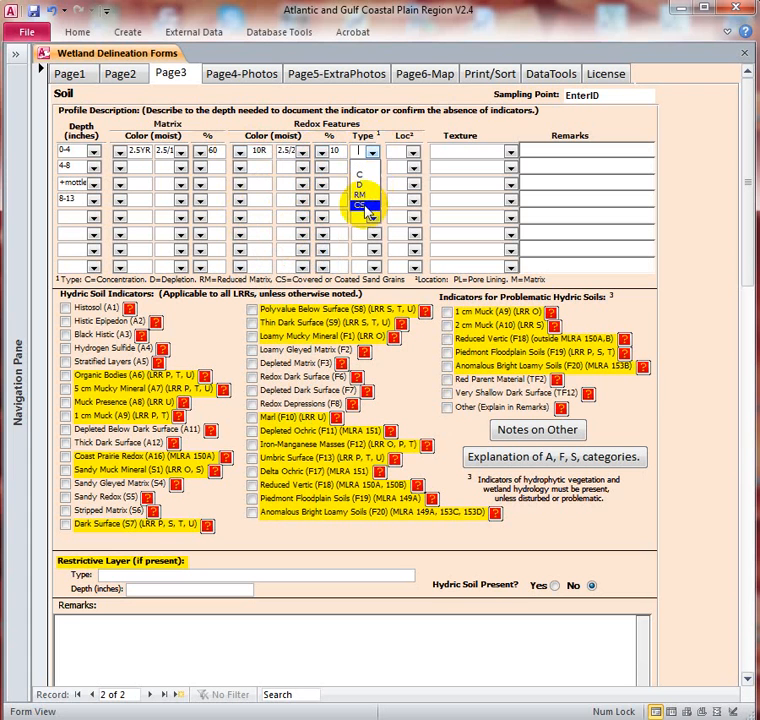
{"action": "left_click", "coordinate": [367, 208]}
{"action": "left_click", "coordinate": [413, 152]}
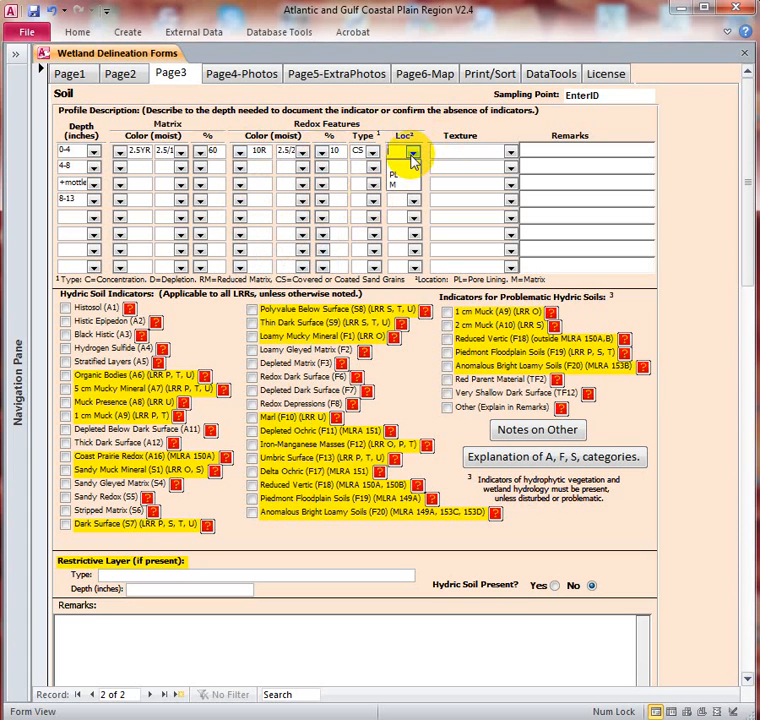
{"action": "left_click", "coordinate": [398, 175]}
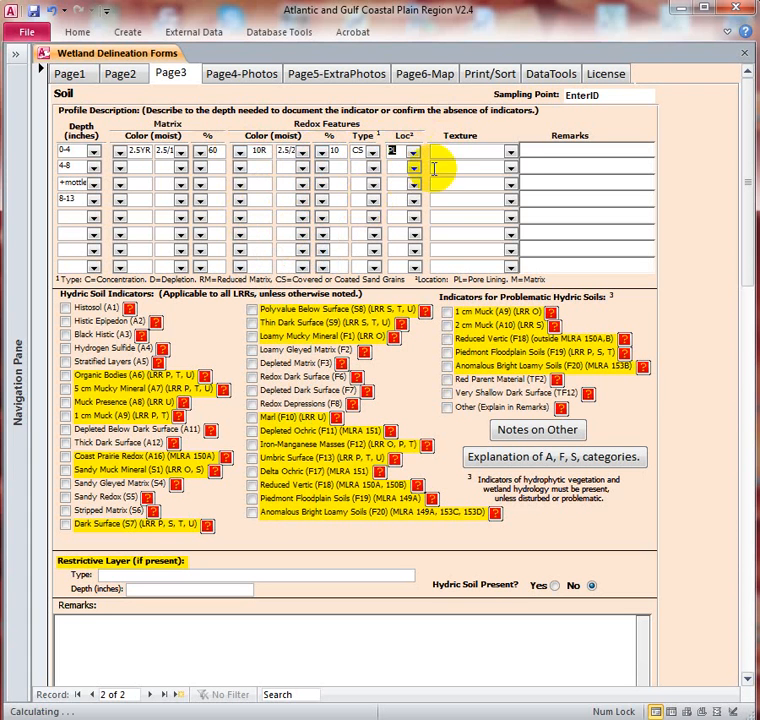
Set the 0-4 inch layer's texture to Sandy Clay Loam and enter the remark sdlfkjsdfl;jsdflskjf.
{"action": "left_click", "coordinate": [511, 153]}
{"action": "left_click", "coordinate": [495, 236]}
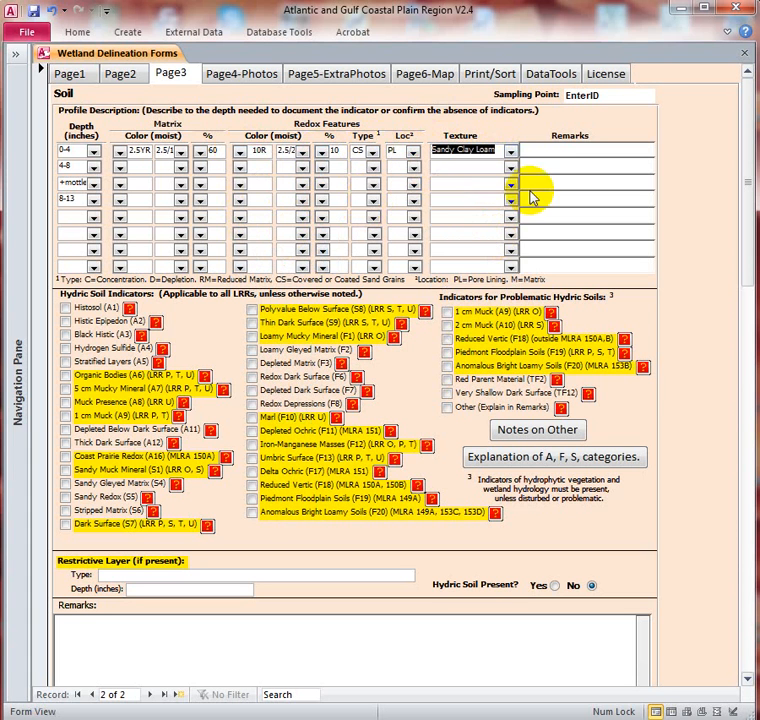
{"action": "left_click", "coordinate": [537, 150]}
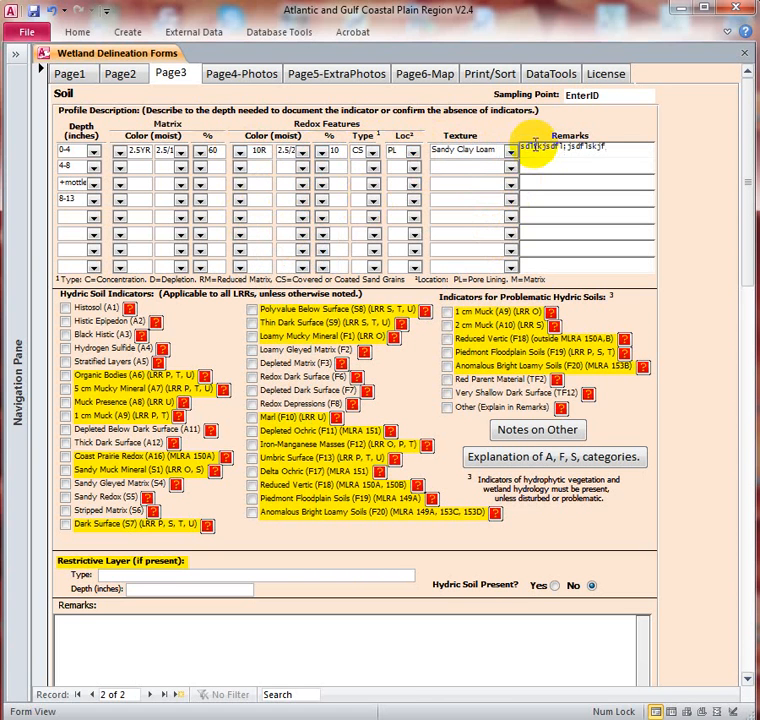
Replace the trial Histosol (A1) hydric soil indicator with the problematic soil indicator 1 cm Muck (A9) (LRR O).
{"action": "left_click", "coordinate": [66, 309]}
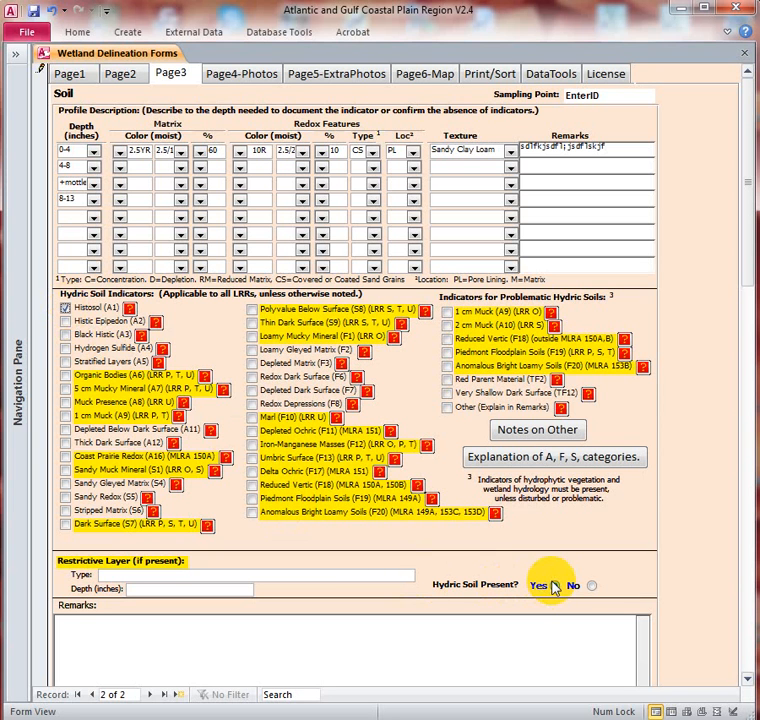
{"action": "left_click", "coordinate": [65, 308]}
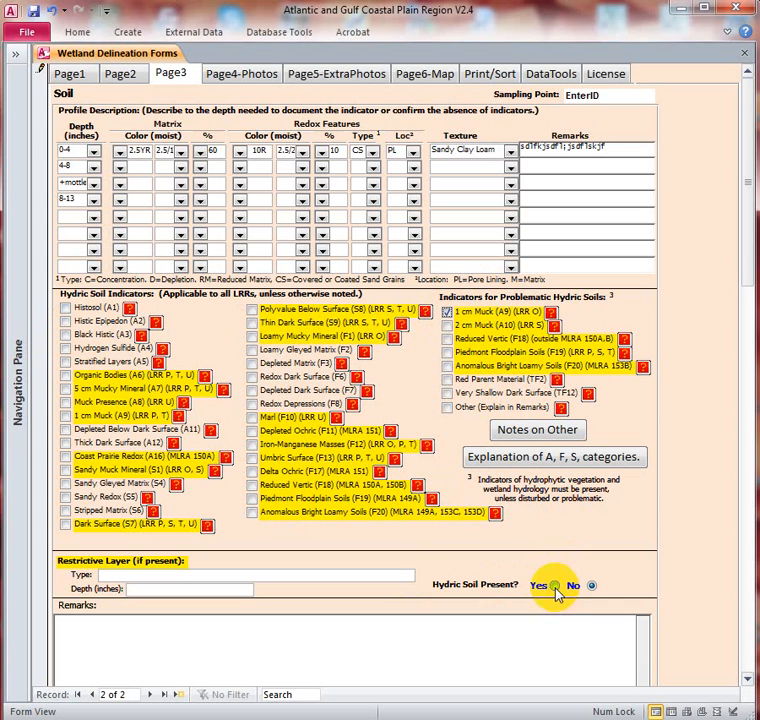
Add Abildgaardia ovata as the second Tree Stratum species at 5% absolute cover, and check the summary of findings on the first page.
{"action": "left_click", "coordinate": [121, 75]}
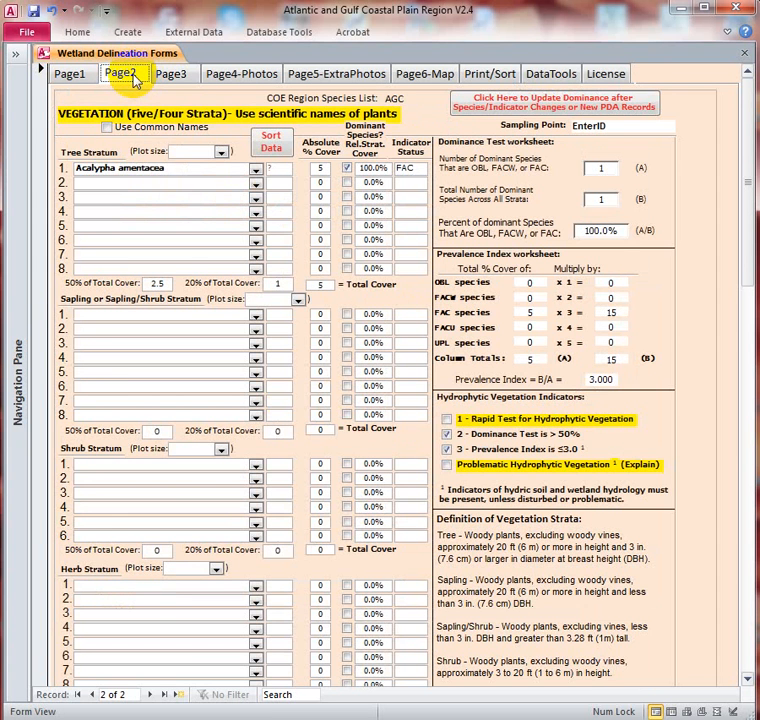
{"action": "left_click", "coordinate": [68, 74]}
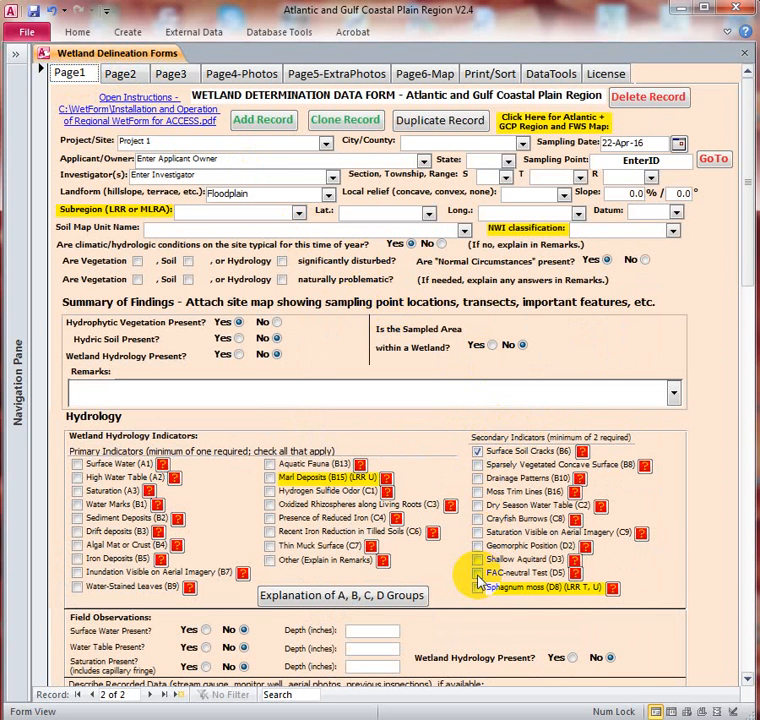
{"action": "left_click", "coordinate": [131, 76]}
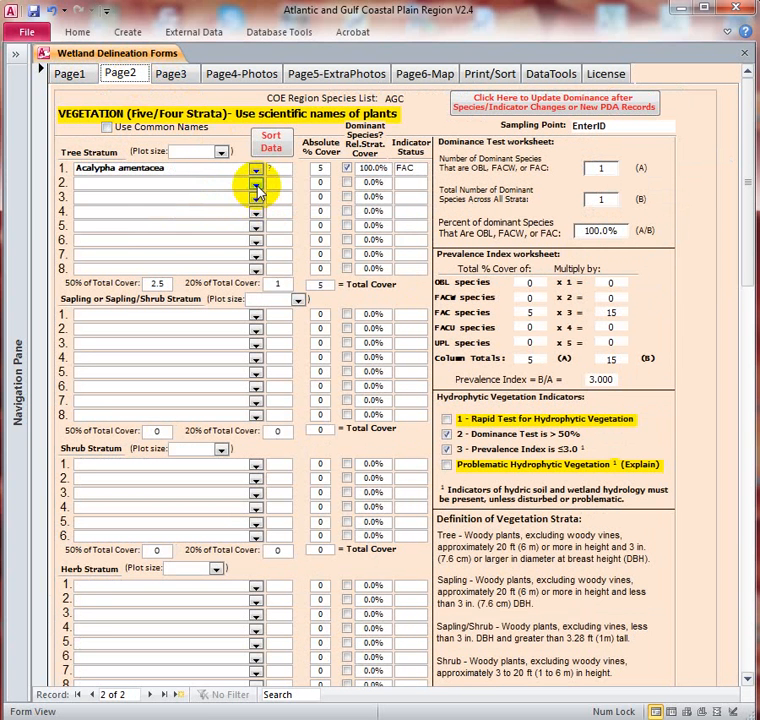
{"action": "left_click", "coordinate": [257, 186]}
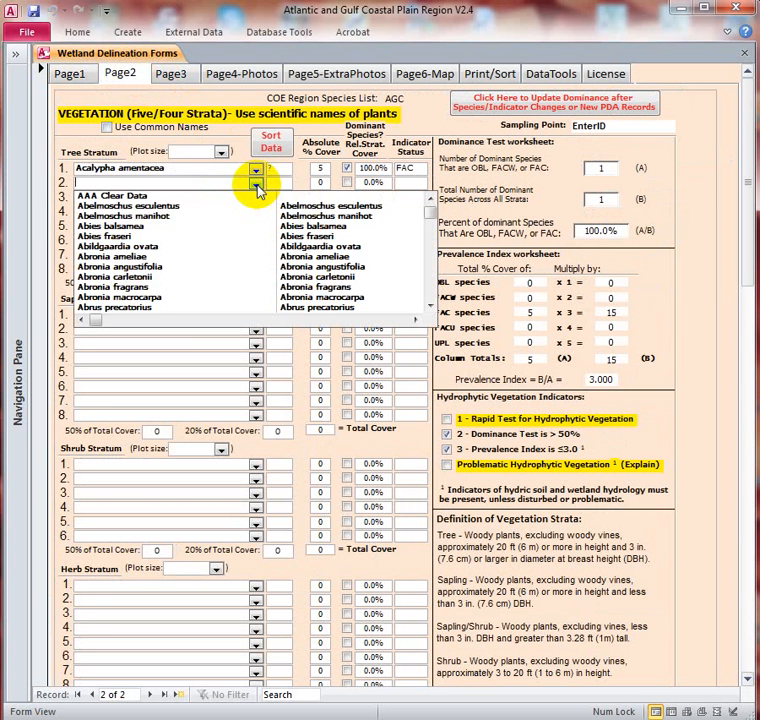
{"action": "left_click", "coordinate": [391, 321]}
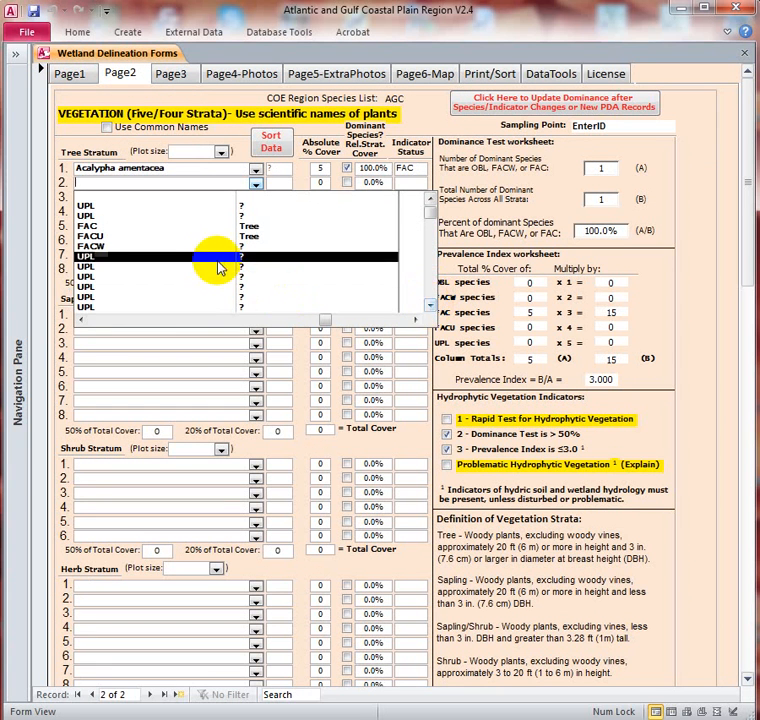
{"action": "left_click", "coordinate": [210, 245]}
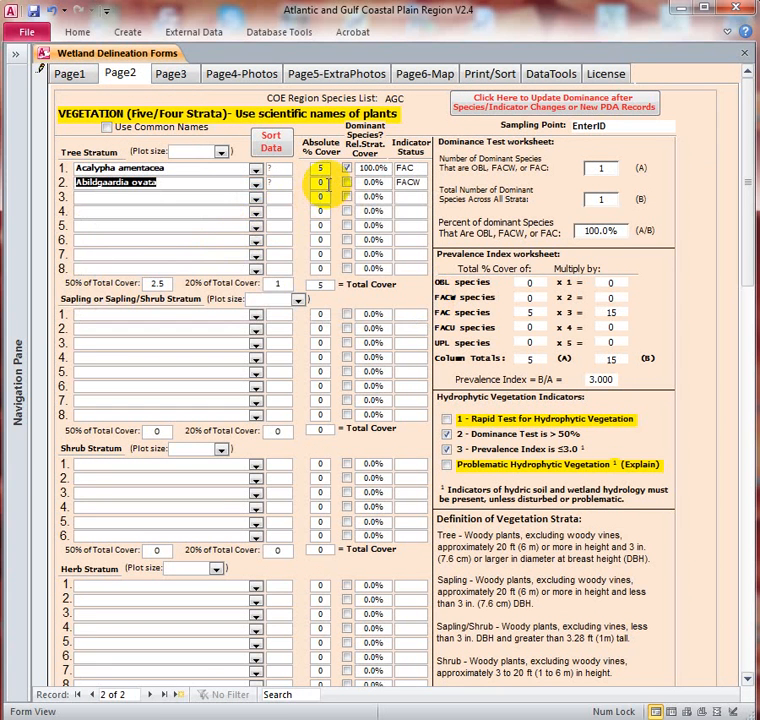
{"action": "left_click", "coordinate": [321, 182]}
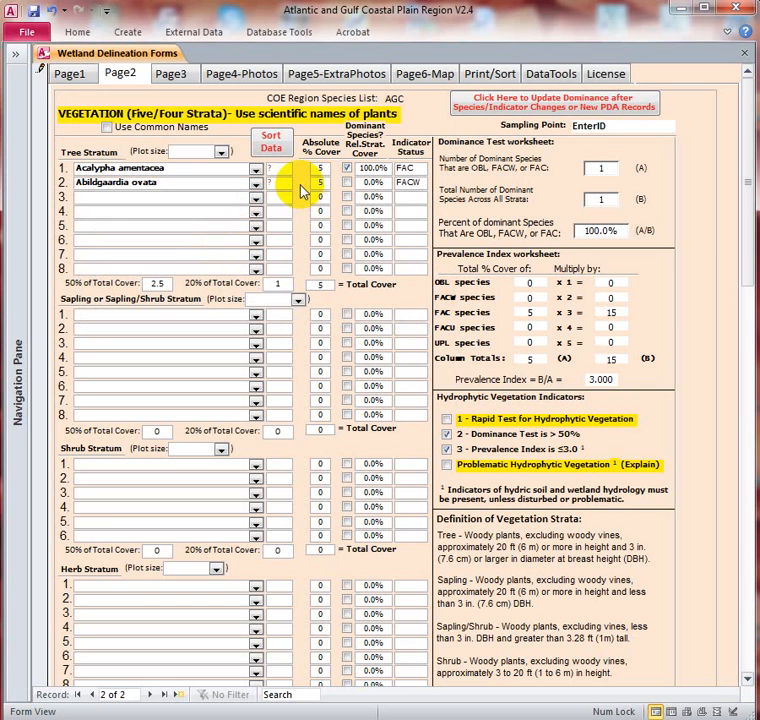
{"action": "left_click", "coordinate": [322, 202]}
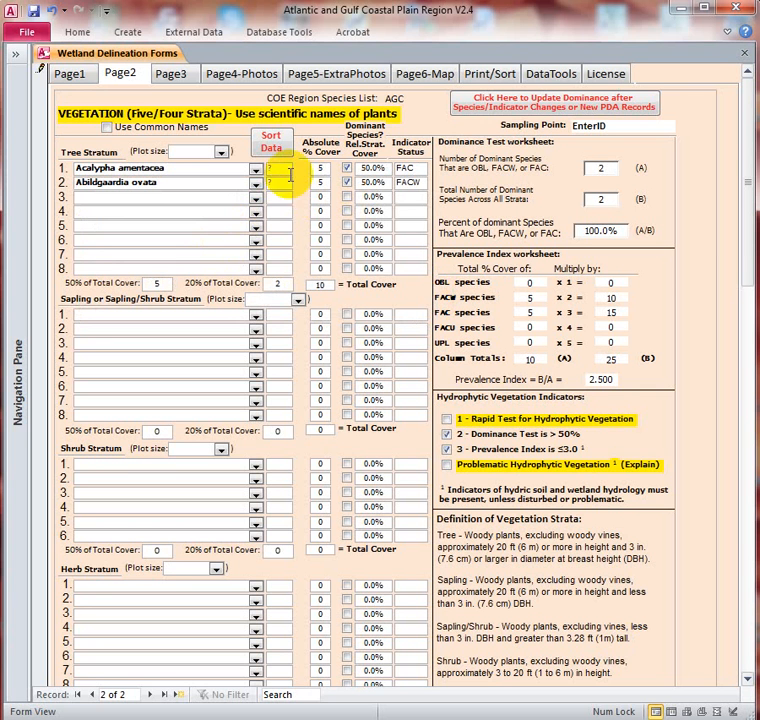
{"action": "left_click", "coordinate": [72, 76]}
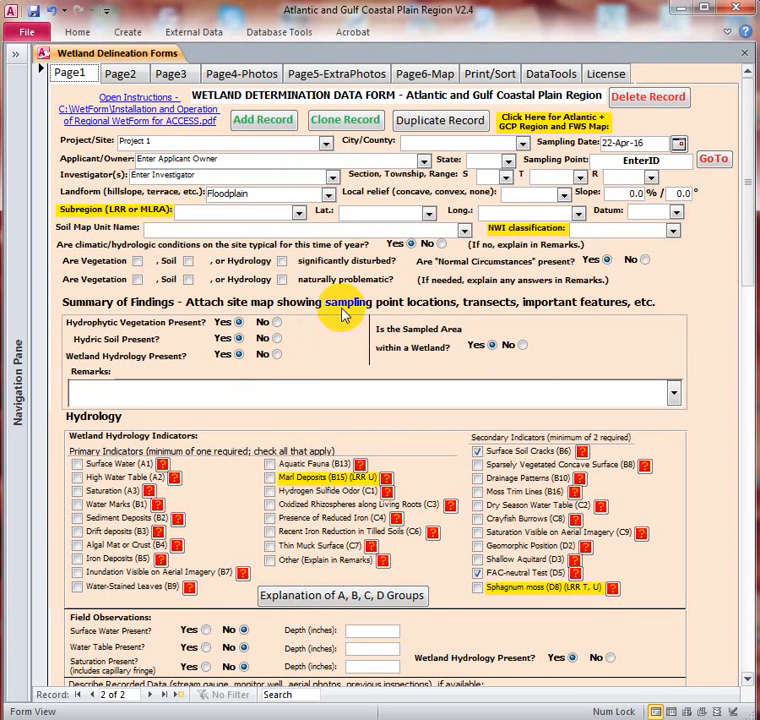
Print the report without photos to ReportPage1NoPhotos.pdf in the WetForm folder, overwriting the existing file, and review the resulting PDF.
{"action": "left_click", "coordinate": [495, 72]}
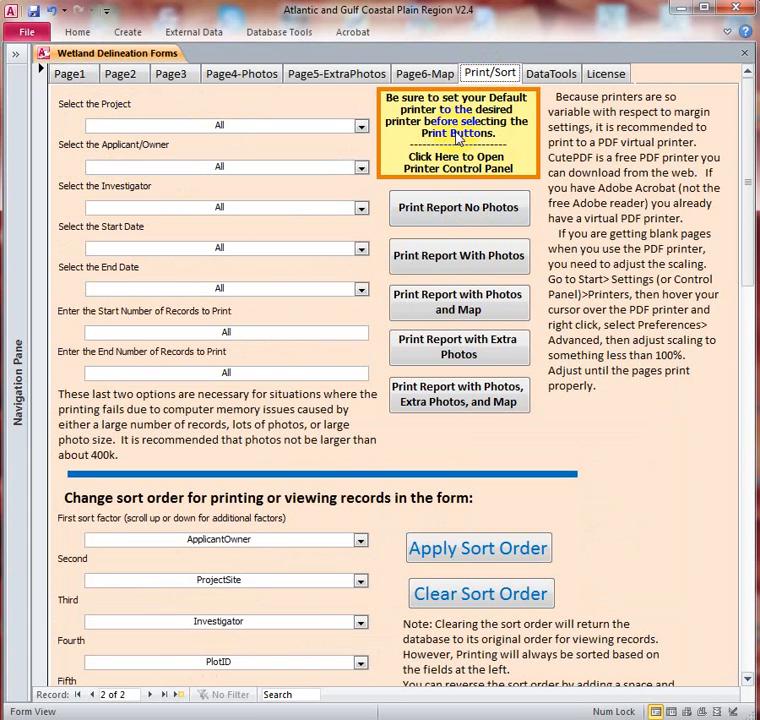
{"action": "left_click", "coordinate": [457, 136]}
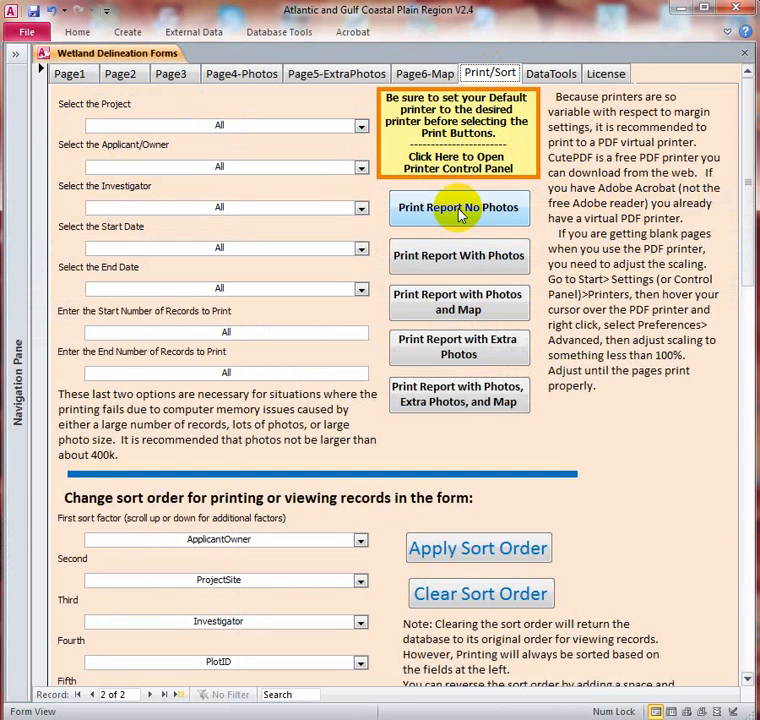
{"action": "left_click", "coordinate": [460, 210]}
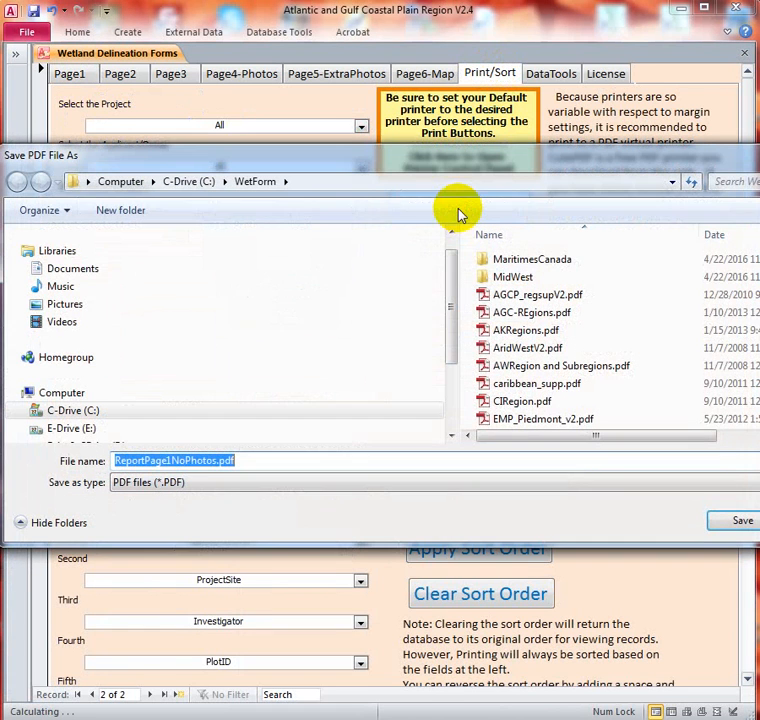
{"action": "left_click", "coordinate": [735, 522]}
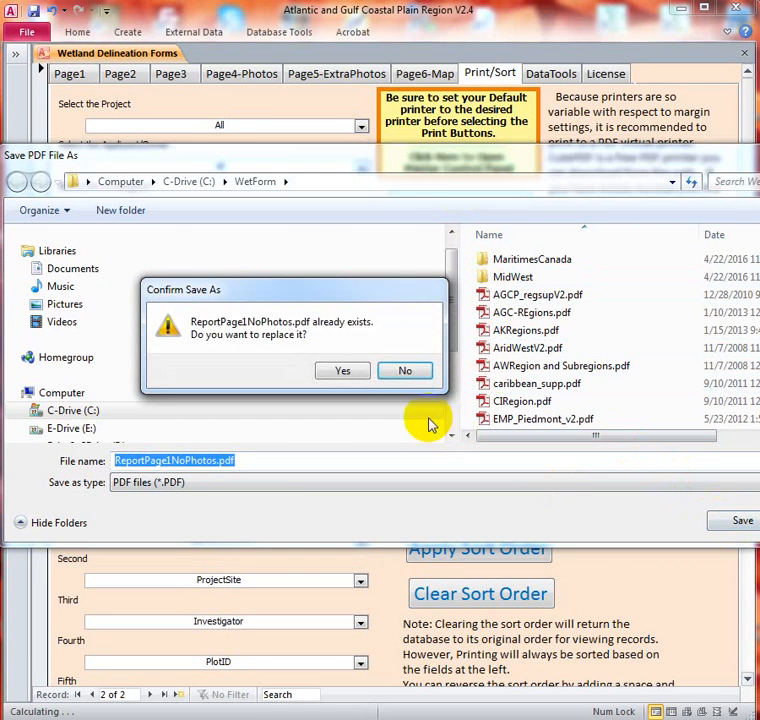
{"action": "left_click", "coordinate": [350, 372]}
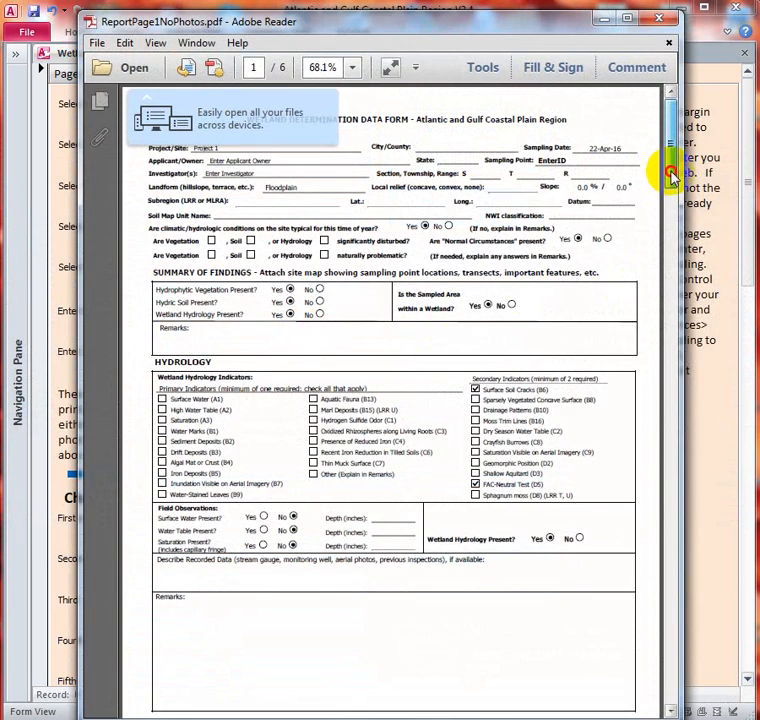
{"action": "mouse_move", "coordinate": [670, 170]}
{"action": "left_mouse_down"}
{"action": "mouse_move", "coordinate": [675, 331]}
{"action": "mouse_move", "coordinate": [690, 396]}
{"action": "mouse_move", "coordinate": [684, 436]}
{"action": "mouse_move", "coordinate": [697, 483]}
{"action": "mouse_move", "coordinate": [658, 158]}
{"action": "left_mouse_up"}
{"action": "left_click", "coordinate": [660, 19]}
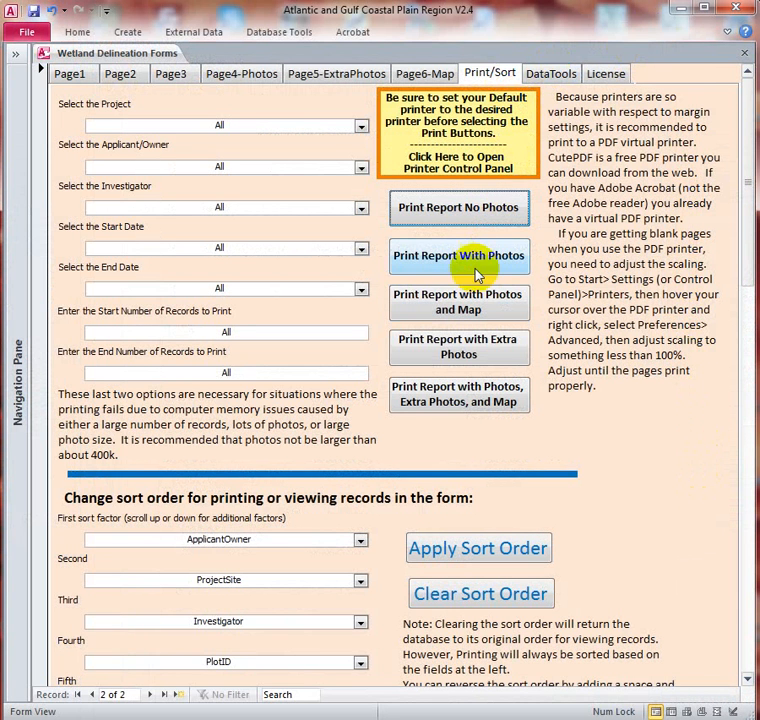
Open the species lookup table from the data tools, browse it to its last record, close it and return to the form's first page.
{"action": "left_click", "coordinate": [560, 75]}
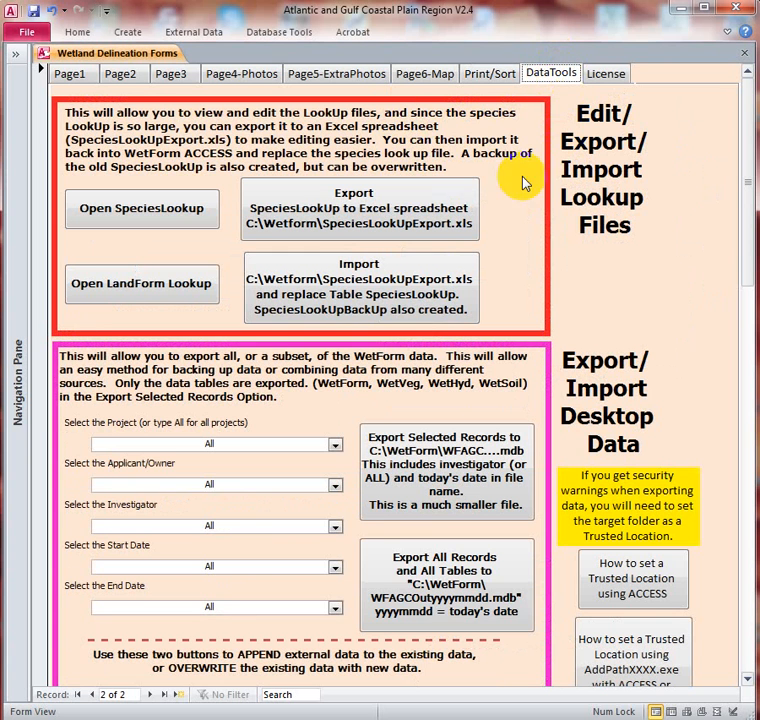
{"action": "left_click", "coordinate": [145, 213]}
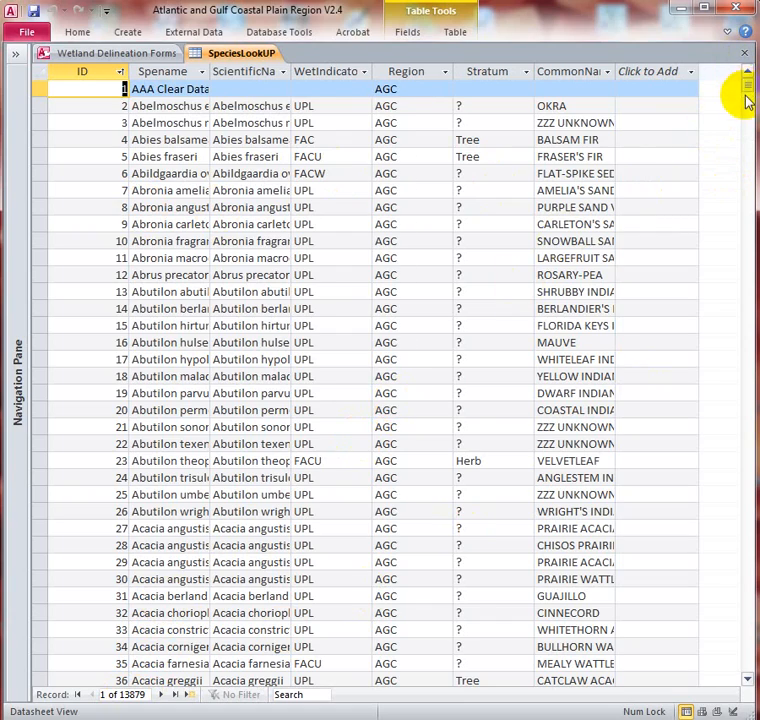
{"action": "left_click_drag", "start_coordinate": [747, 90], "coordinate": [749, 665]}
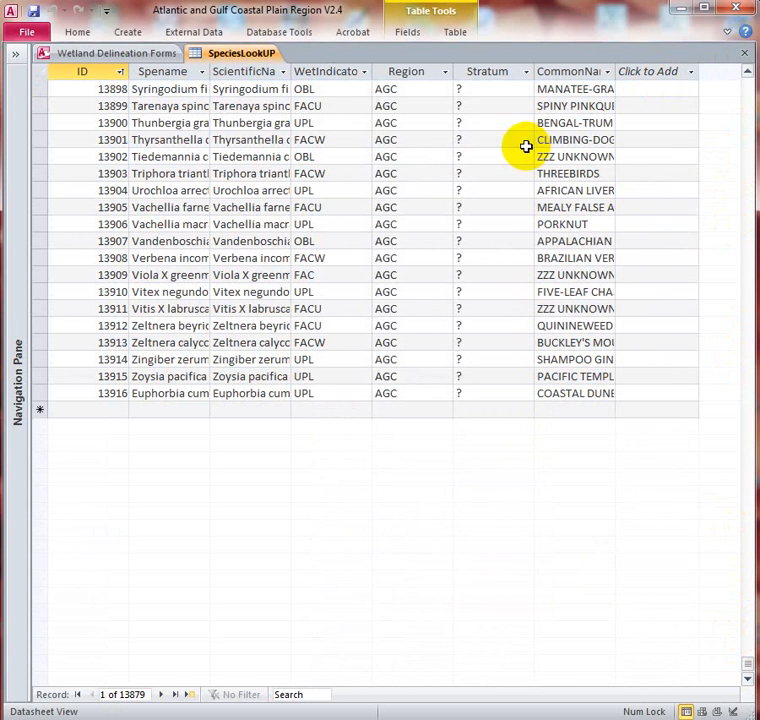
{"action": "left_click", "coordinate": [744, 54]}
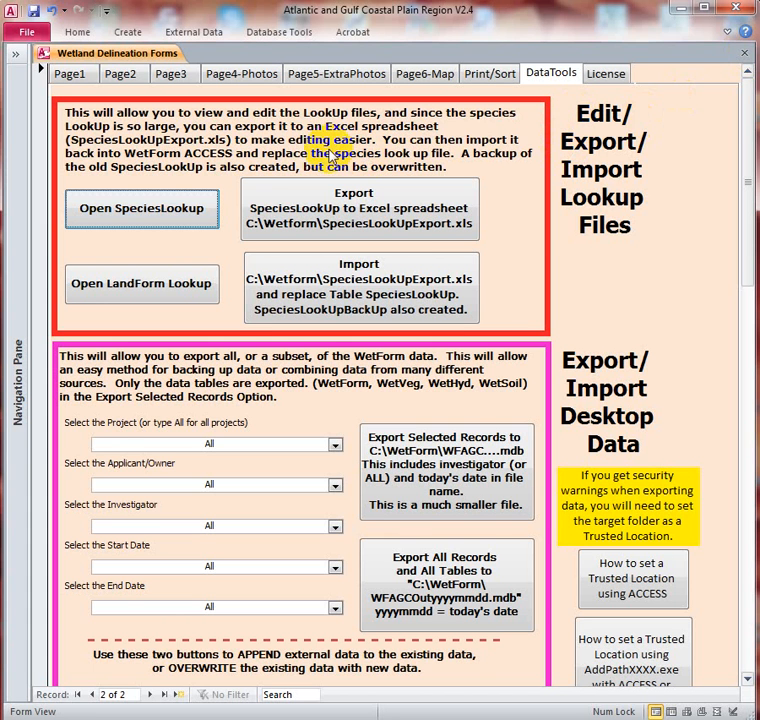
{"action": "left_click", "coordinate": [74, 76]}
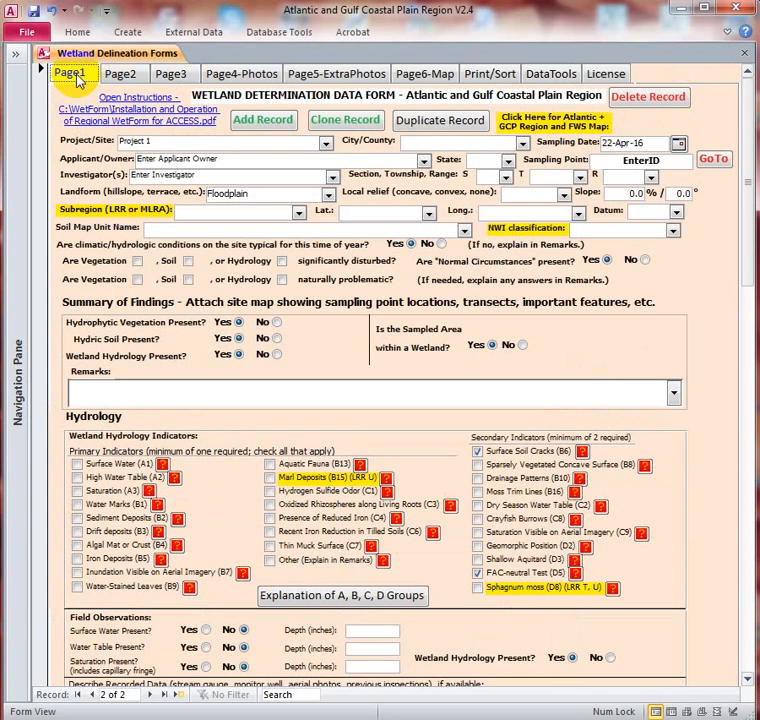